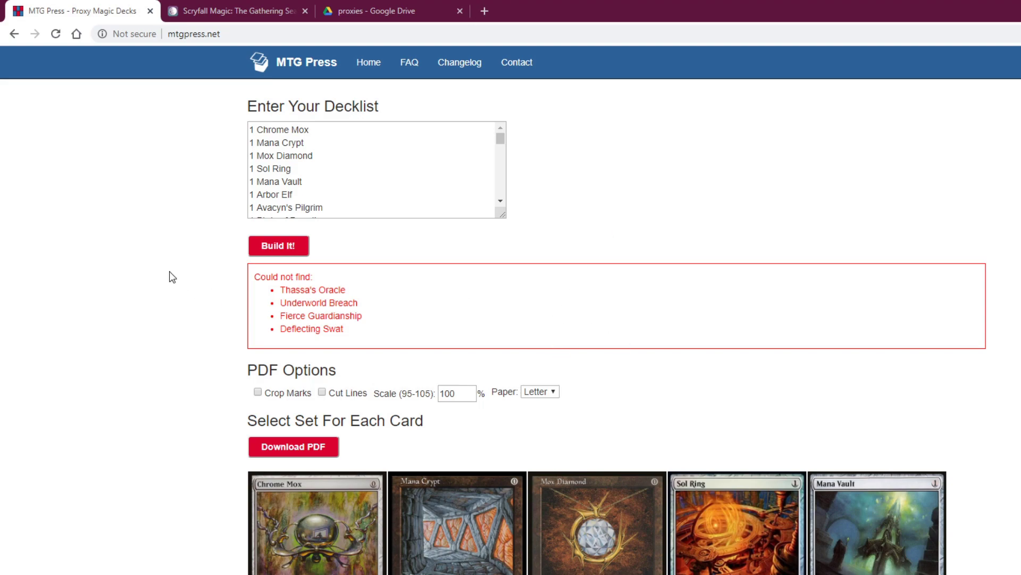
Scroll through the MTG Press 'Could not find' list and look over the missing card names
scroll(171, 277, "down", 1)
scroll(160, 274, "down", 1)
scroll(142, 271, "up", 2)
scroll(151, 326, "down", 5)
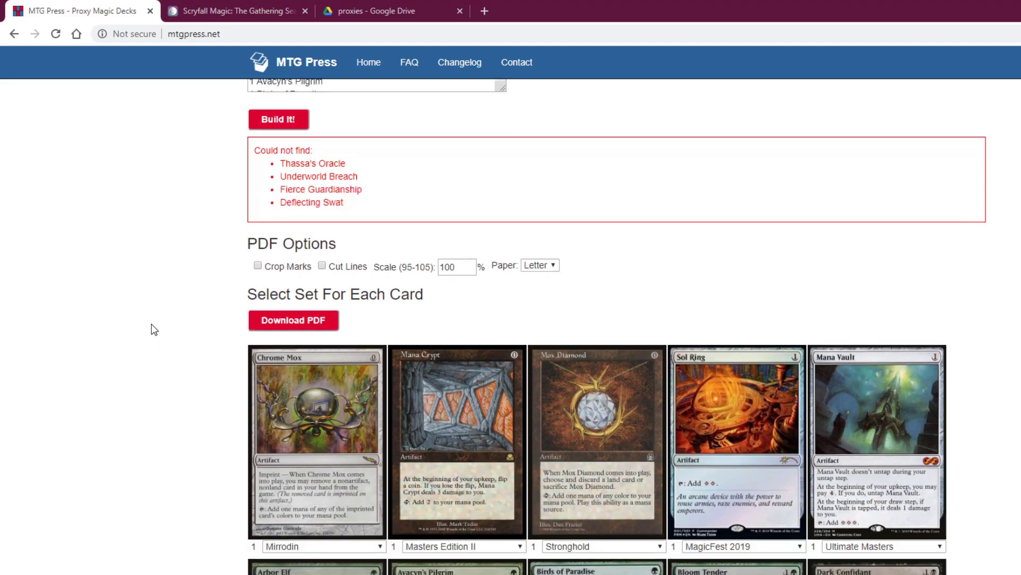
scroll(151, 356, "up", 5)
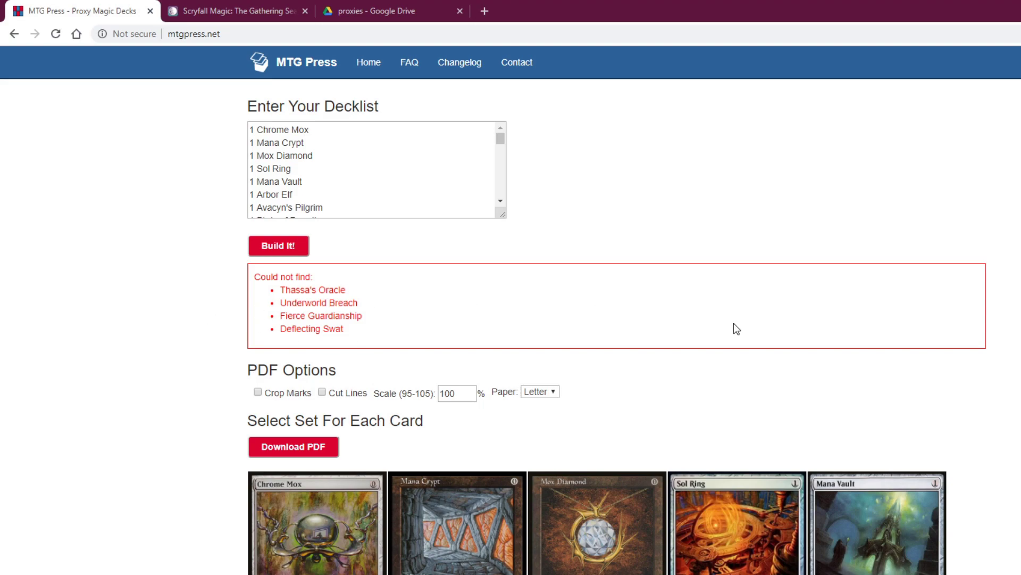
scroll(550, 315, "down", 4)
scroll(938, 341, "down", 4)
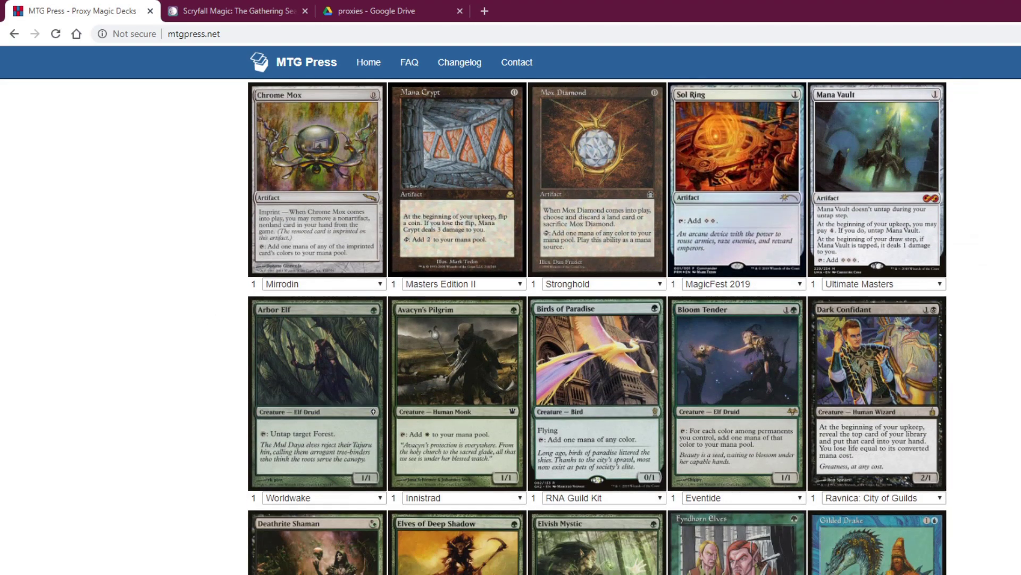
scroll(937, 340, "up", 8)
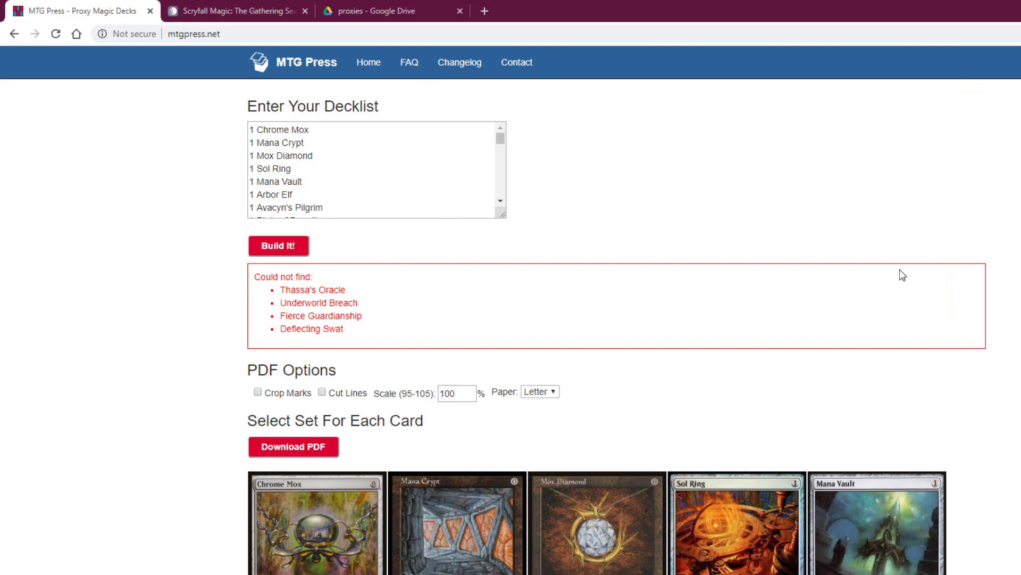
scroll(8, 330, "down", 1)
scroll(125, 360, "down", 3)
scroll(183, 354, "up", 2)
scroll(184, 353, "up", 3)
scroll(184, 353, "down", 8)
scroll(183, 353, "up", 7)
left_click_drag(369, 306, 264, 290)
left_click_drag(366, 332, 269, 319)
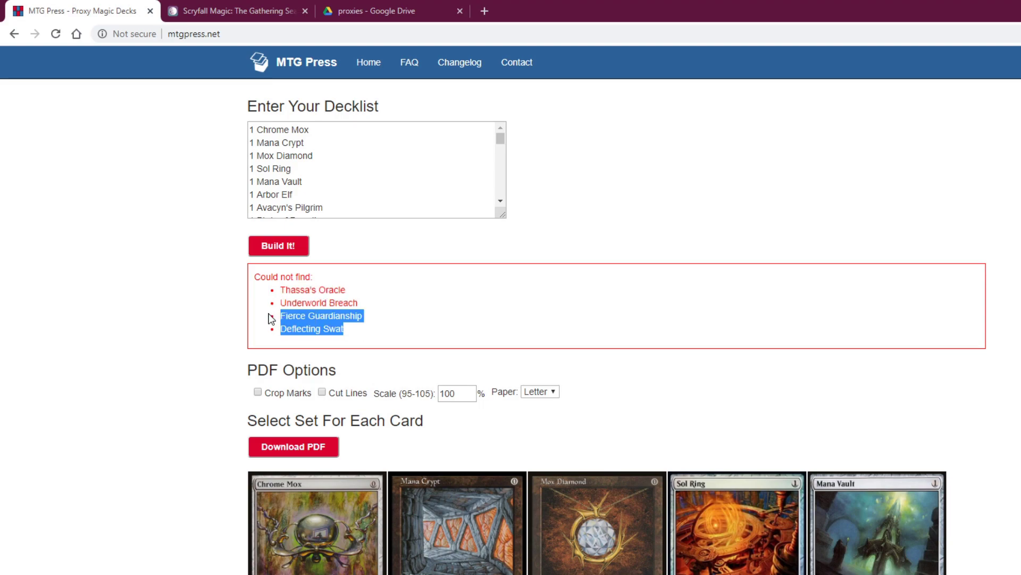
left_click(474, 302)
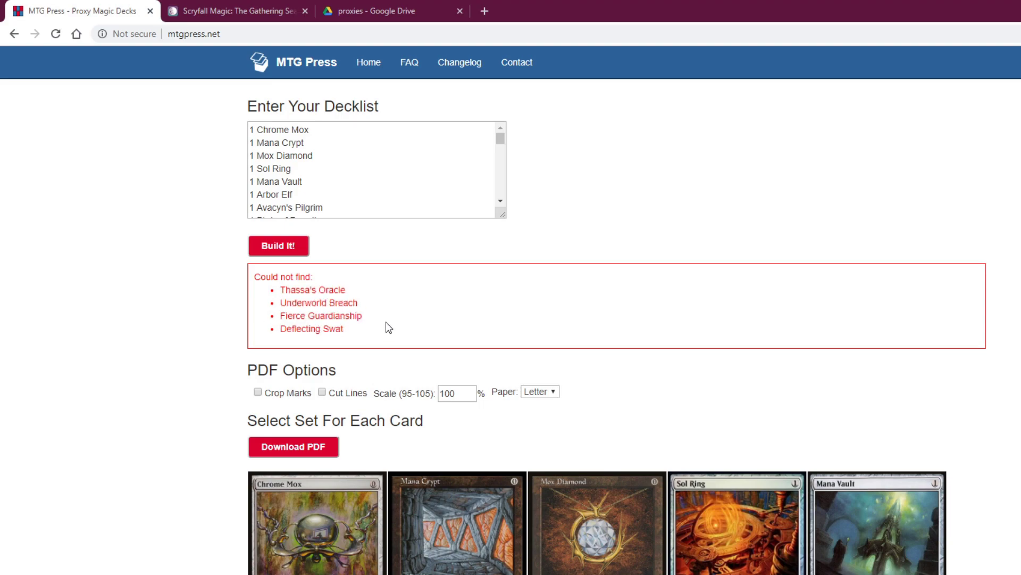
Copy the card name 'Fierce Guardianship' from the missing list and switch to Scryfall
scroll(193, 300, "down", 4)
scroll(193, 302, "up", 4)
scroll(117, 428, "down", 20)
scroll(119, 423, "up", 18)
scroll(121, 430, "up", 3)
left_click_drag(372, 318, 280, 321)
key("ctrl+c")
right_click(281, 322)
left_click(329, 329)
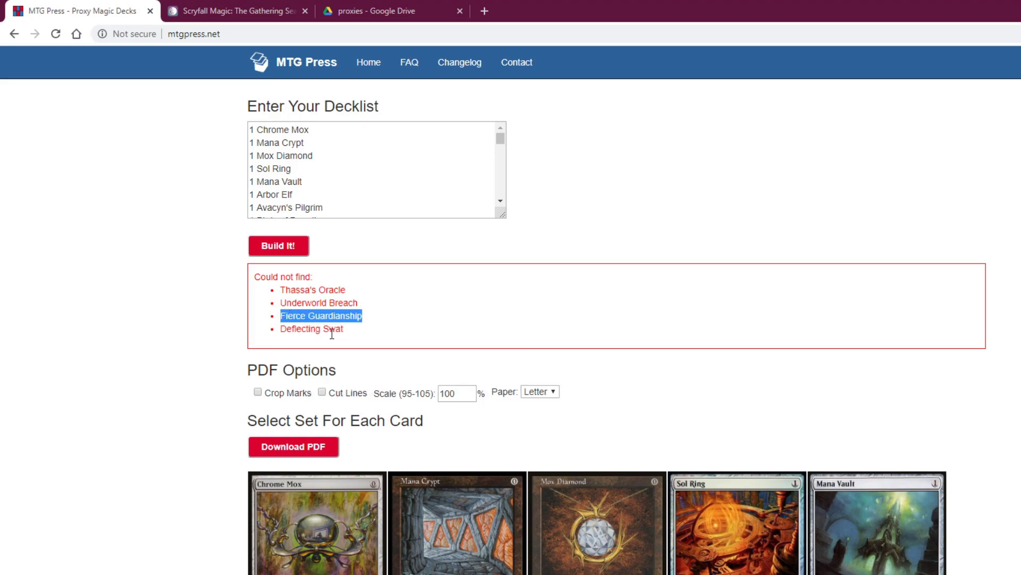
left_click(229, 11)
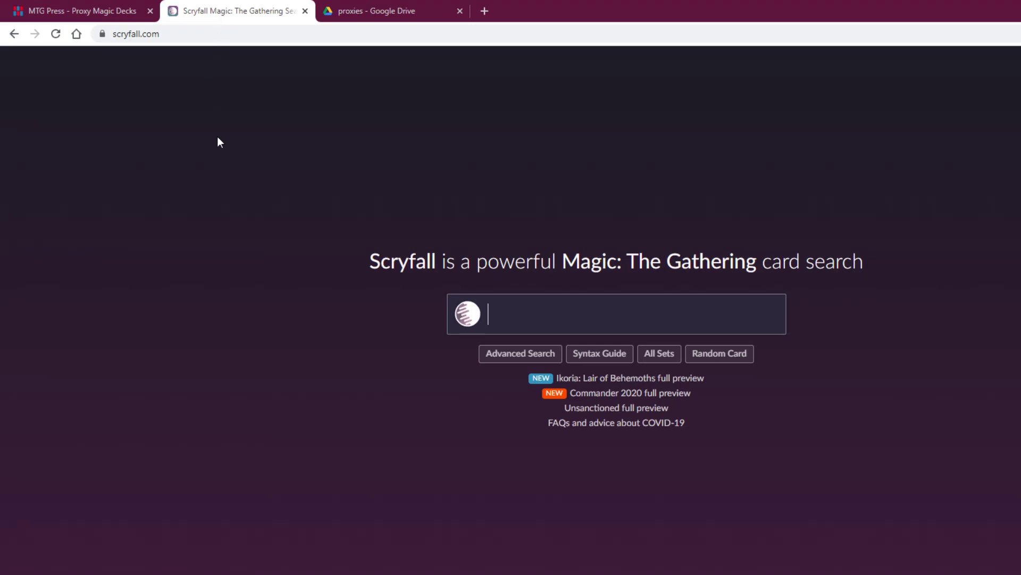
Paste 'Fierce Guardianship' into the Scryfall search box and run the search
right_click(520, 307)
left_click(591, 408)
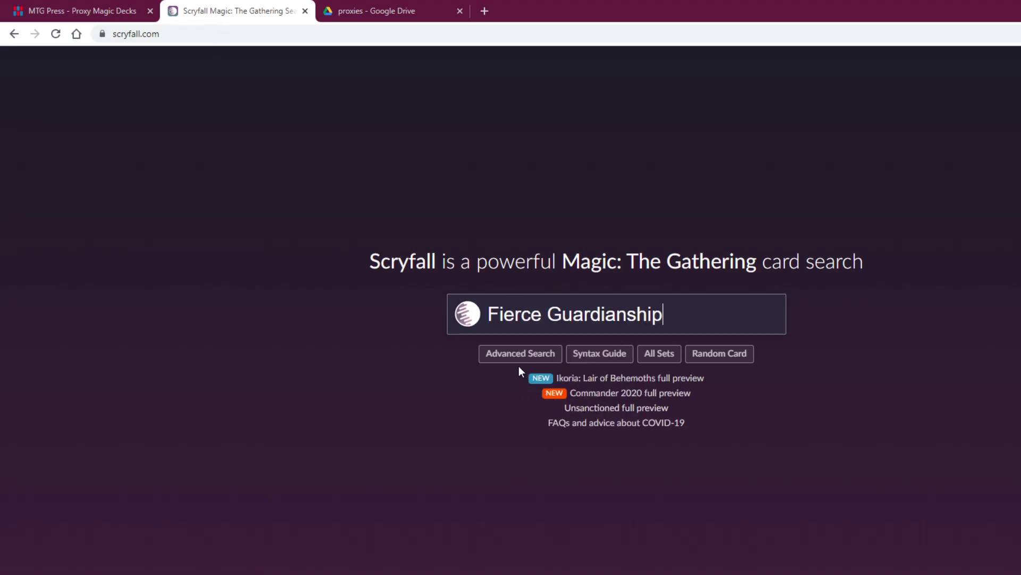
key("Return")
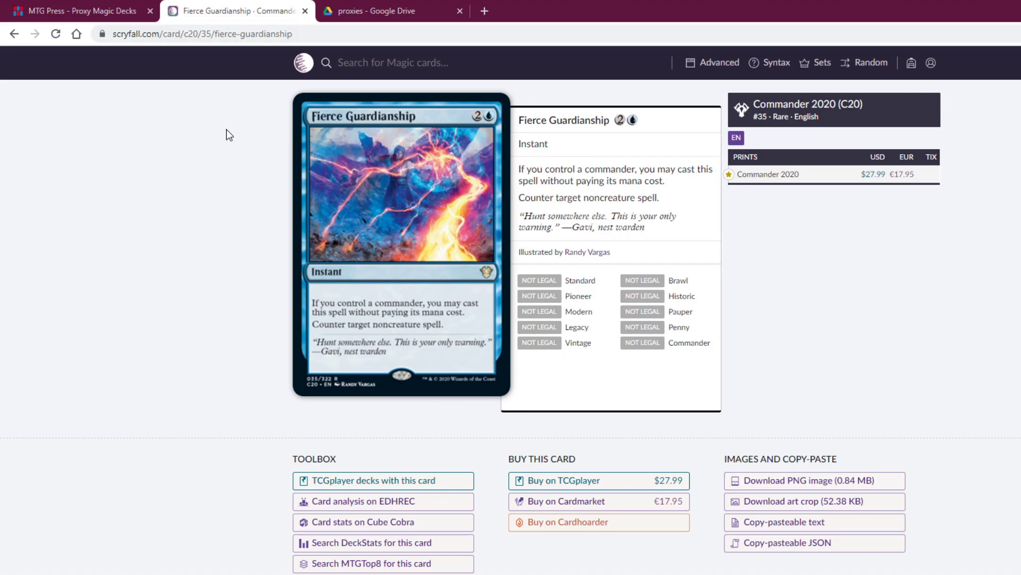
Check the MTG Press decklist, return to the Fierce Guardianship page, and bring up New folder
left_click(75, 11)
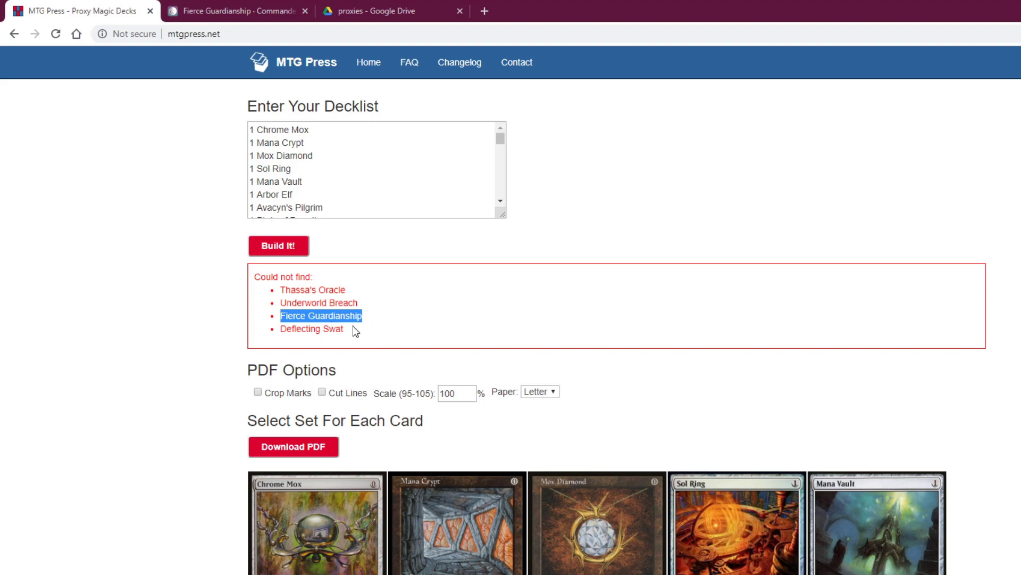
left_click(212, 6)
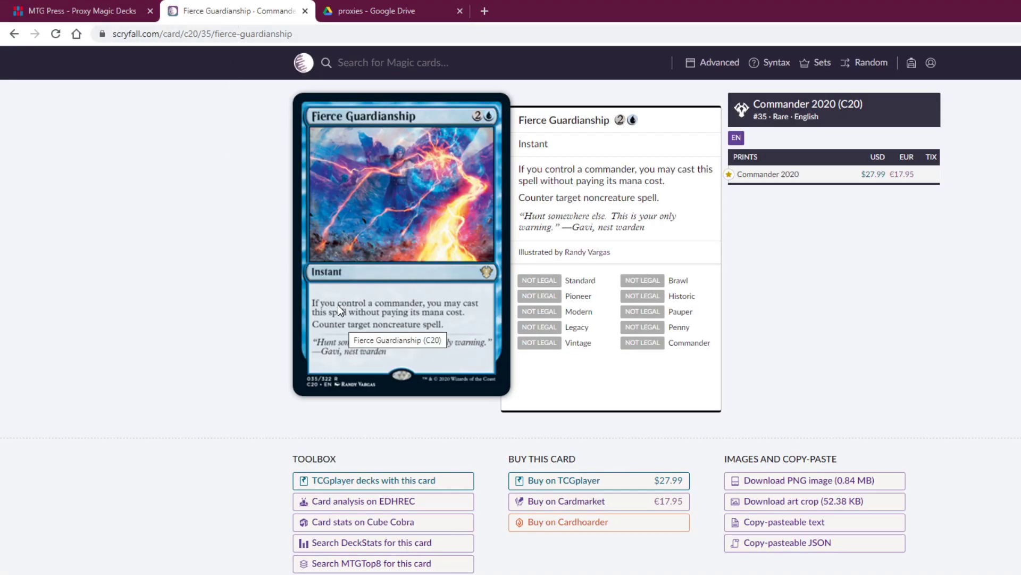
key("alt+Tab")
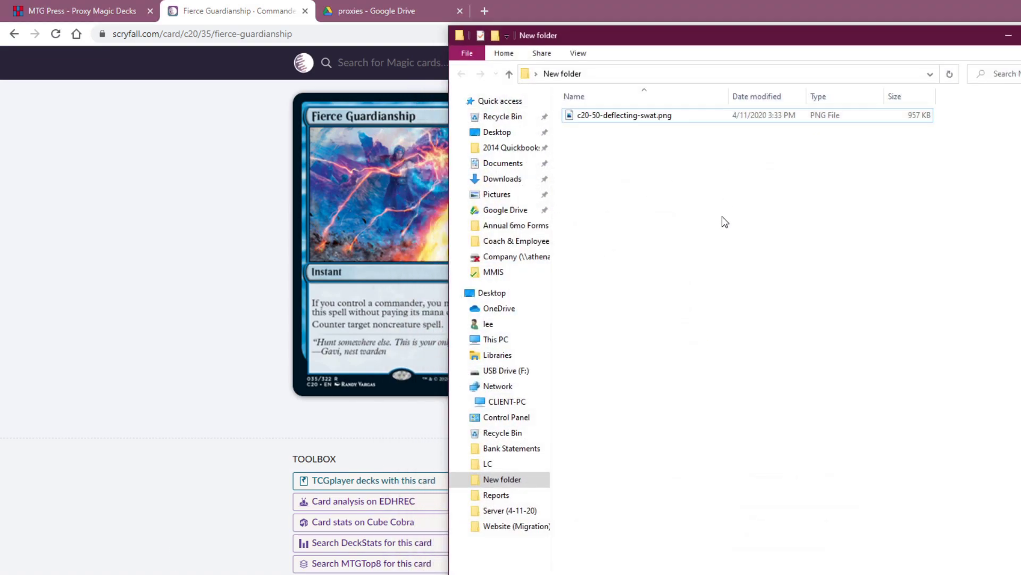
Open the downloaded Fierce Guardianship PNG in Photos and save a copy to Desktop > New folder
left_click(205, 319)
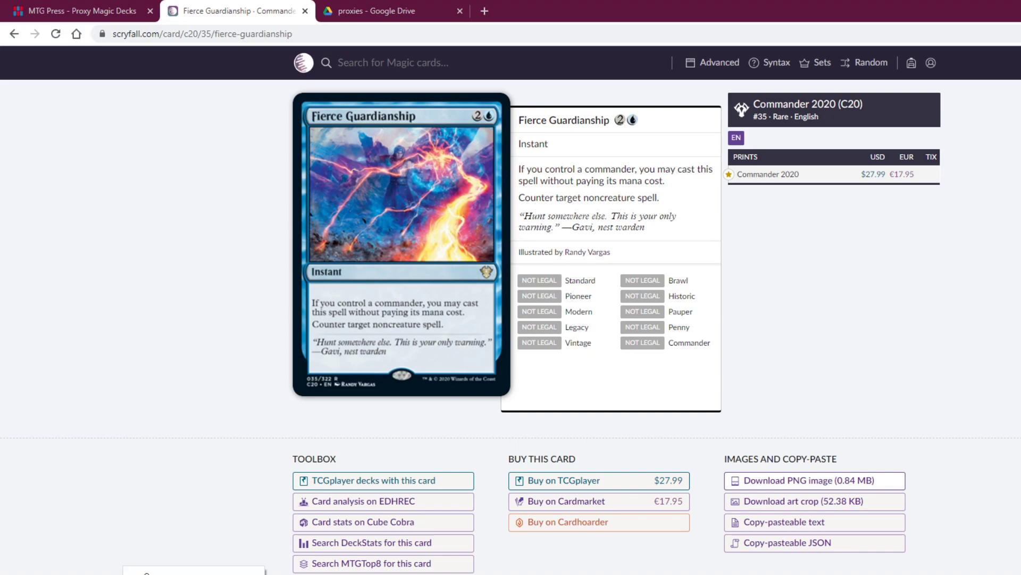
left_click(175, 571)
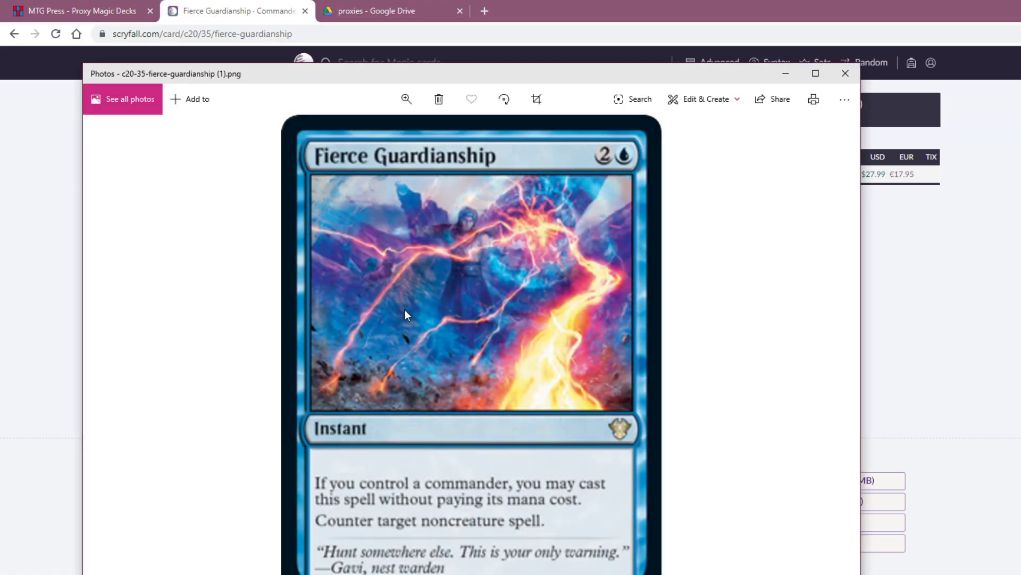
key("ctrl+s")
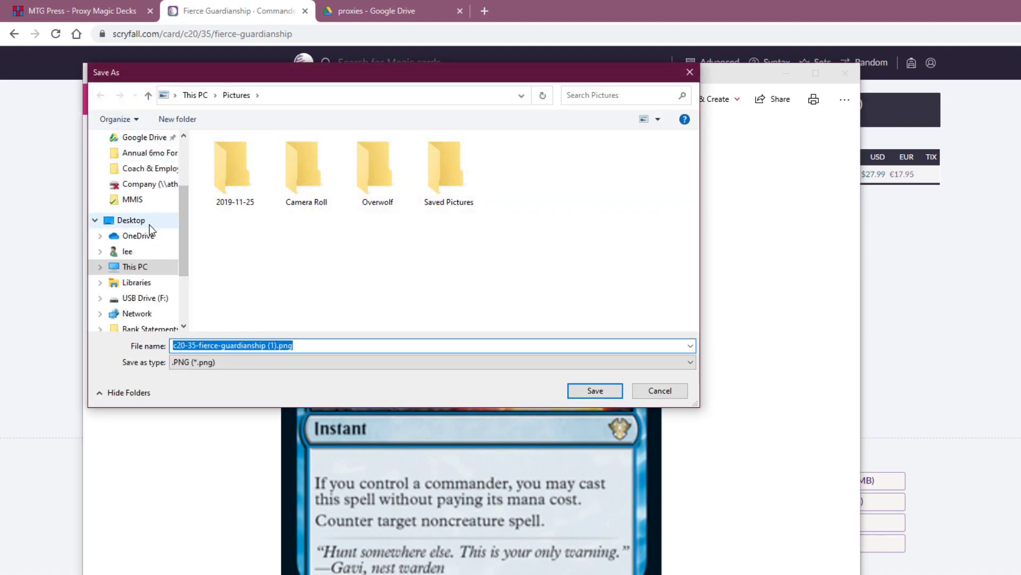
left_click(128, 220)
double_click(589, 222)
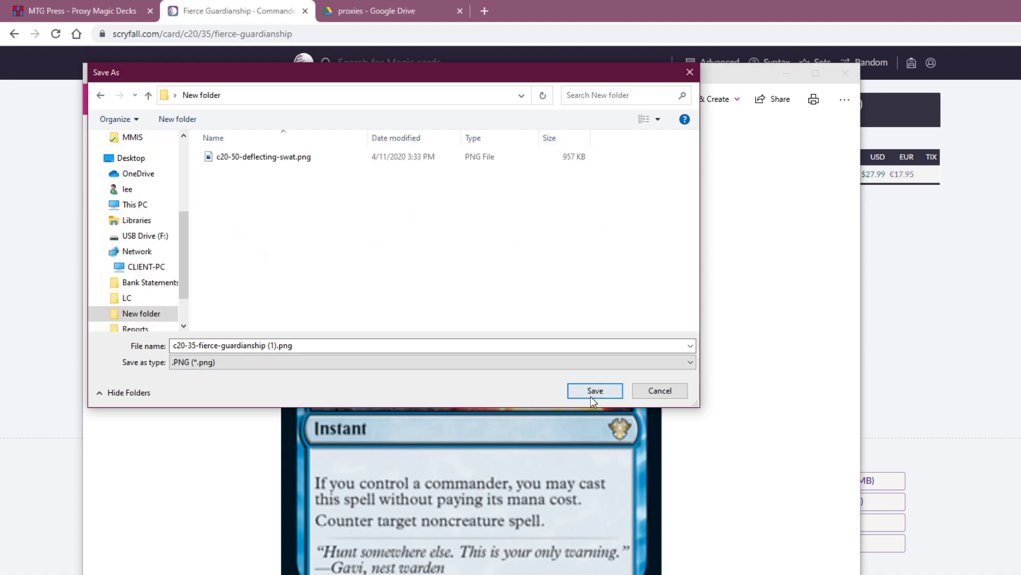
left_click(592, 397)
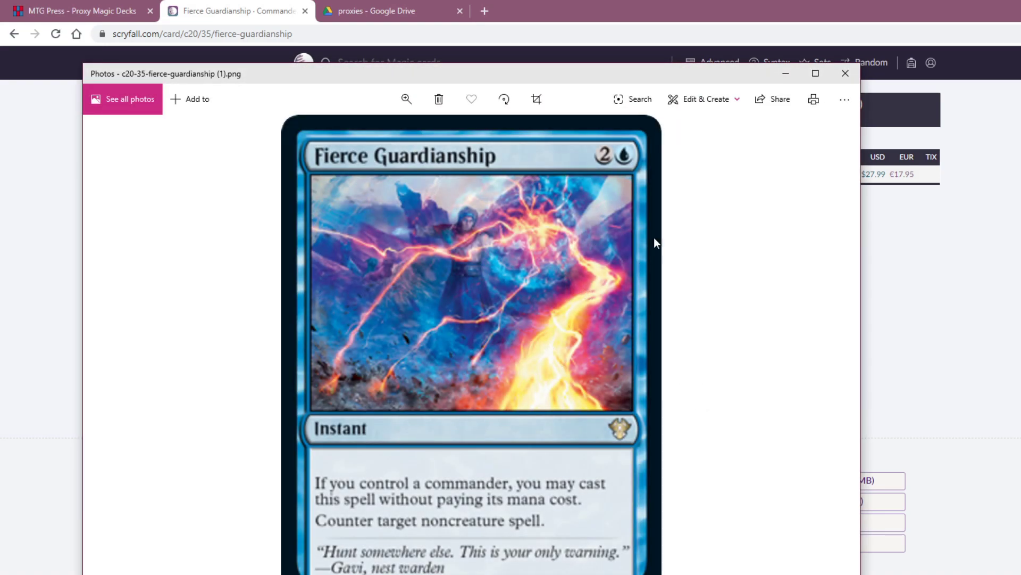
left_click(845, 73)
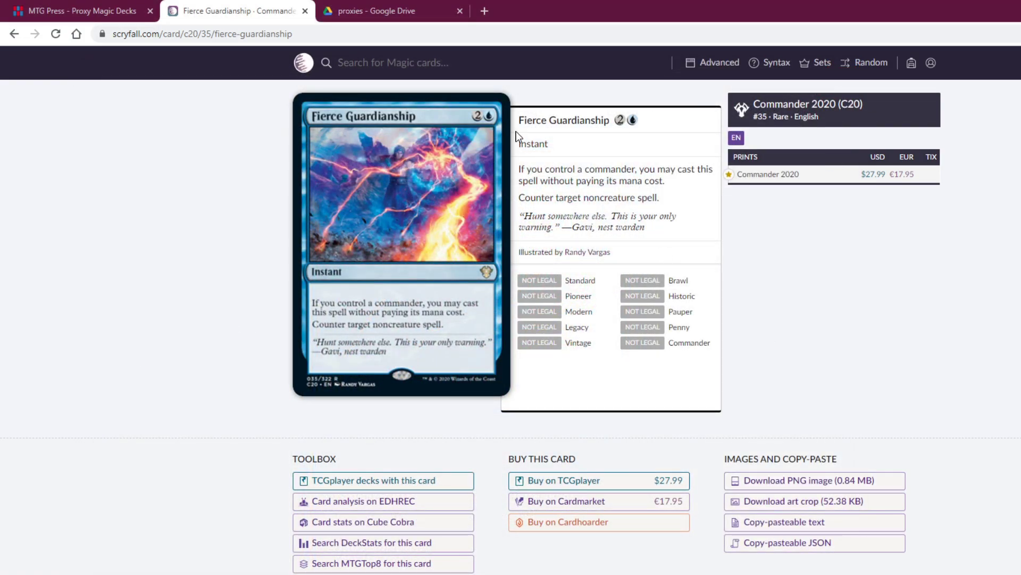
Check New folder's contents, then go to the proxies folder in Google Drive
left_click(156, 570)
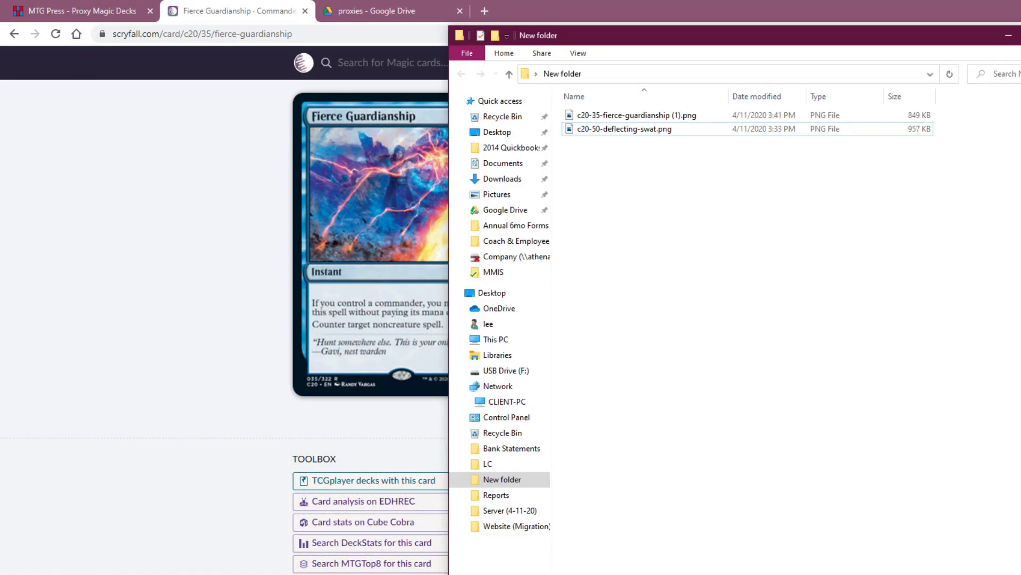
left_click(202, 244)
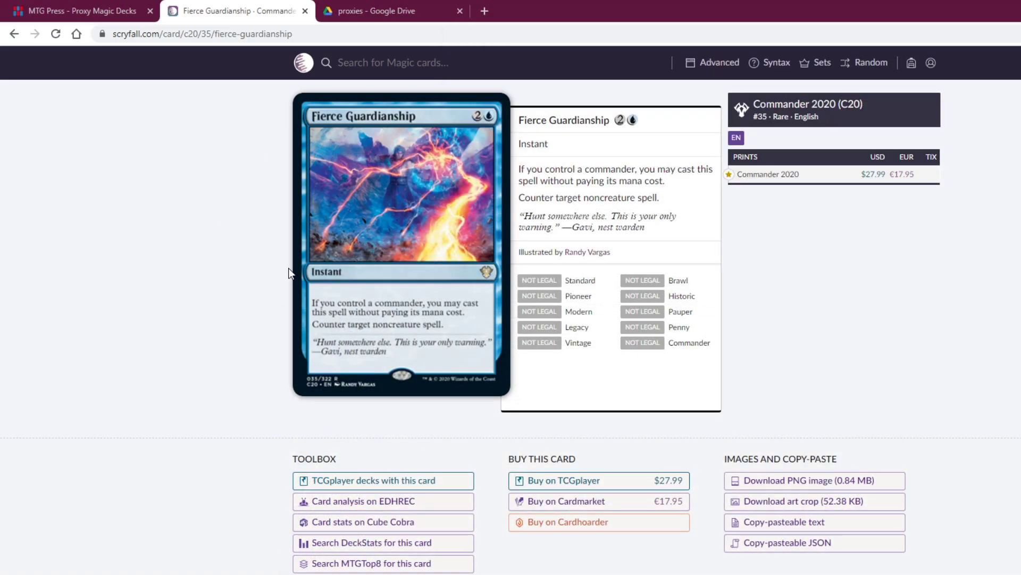
left_click(362, 11)
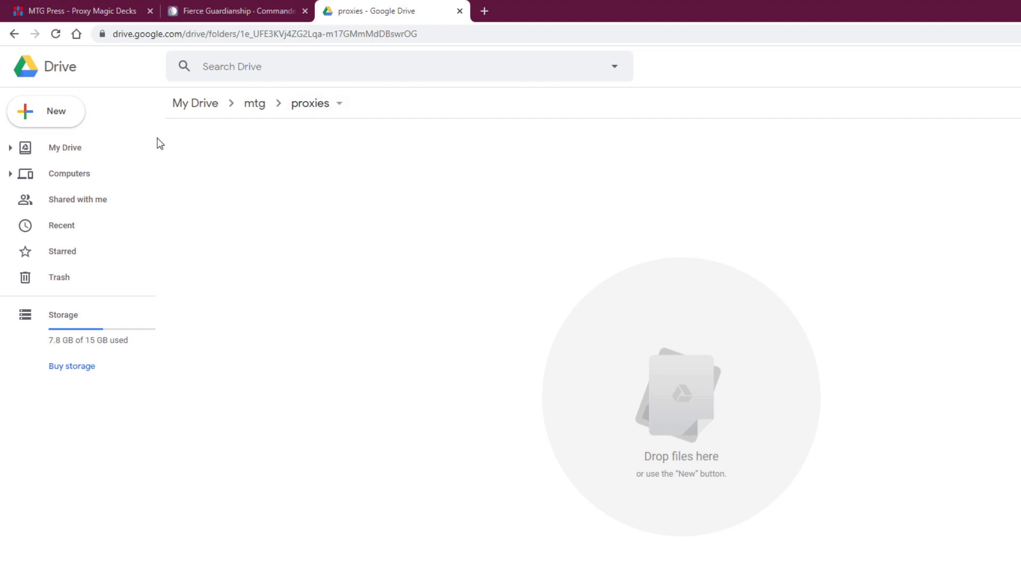
Use the proxies folder's New menu to create a blank Google Docs document
left_click(51, 109)
left_click(95, 207)
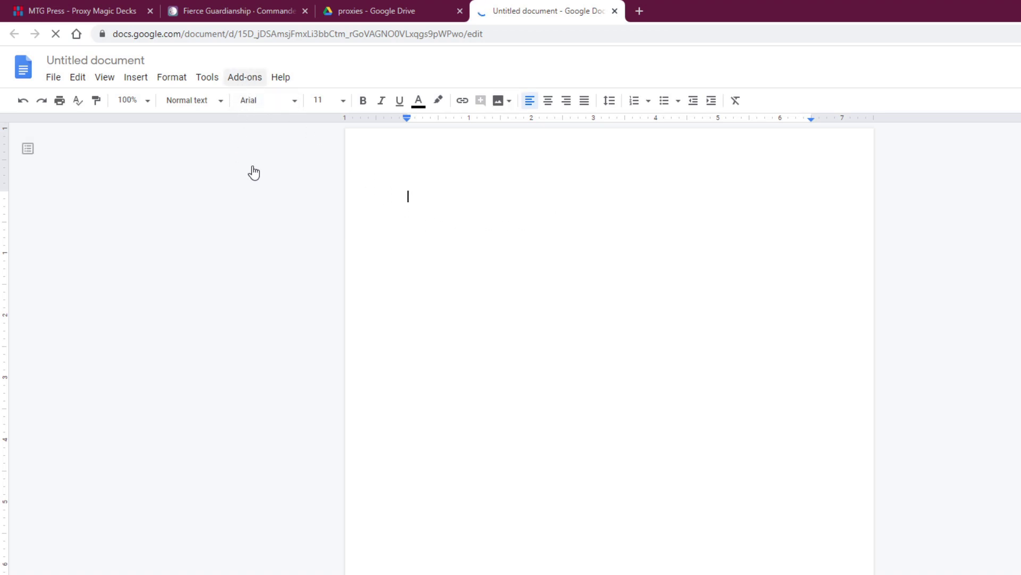
left_click(246, 78)
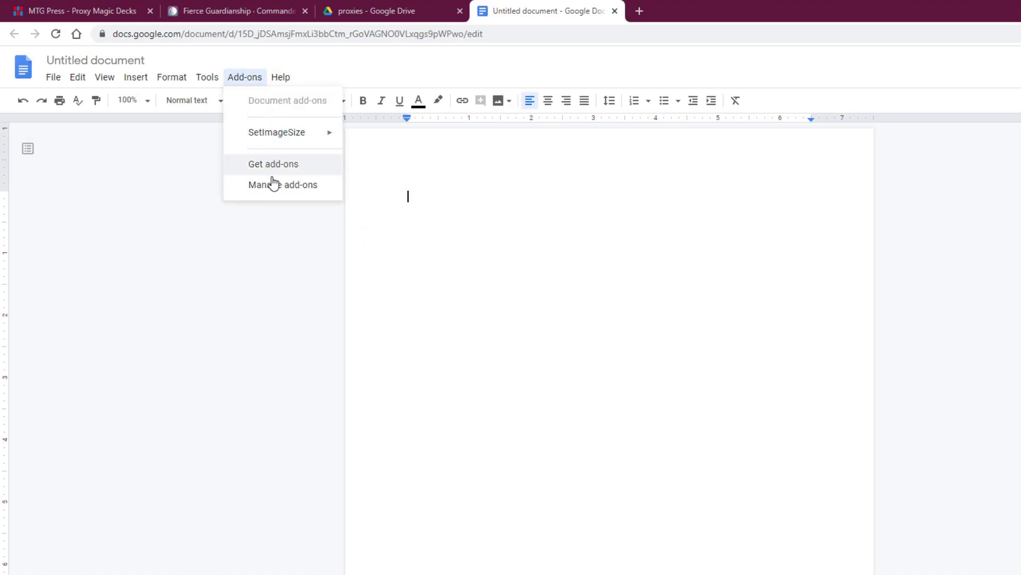
Launch the SetImageSize add-on's sidebar from the Add-ons menu
mouse_move(265, 140)
mouse_move(326, 135)
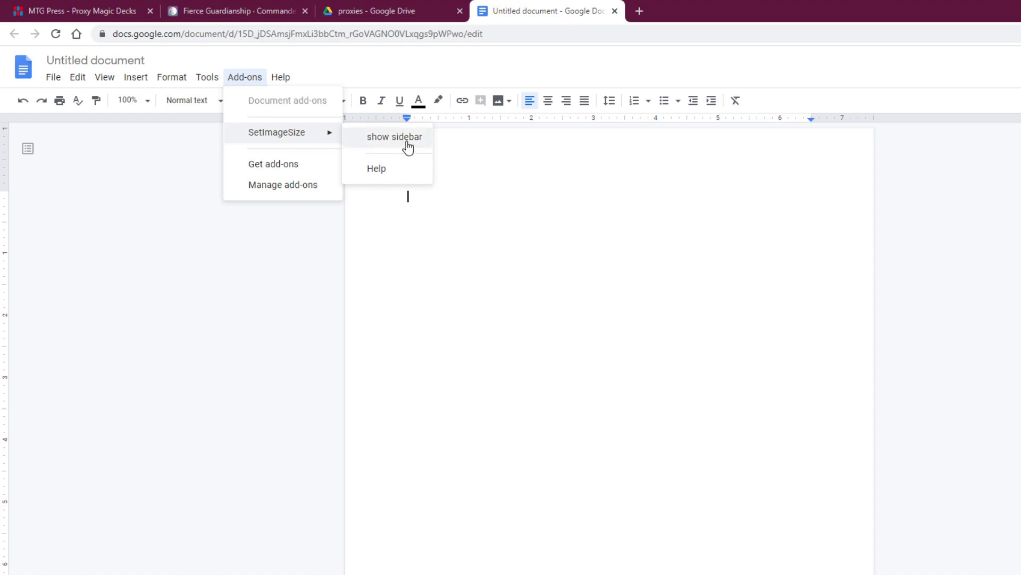
mouse_move(206, 76)
mouse_move(239, 75)
left_click(408, 143)
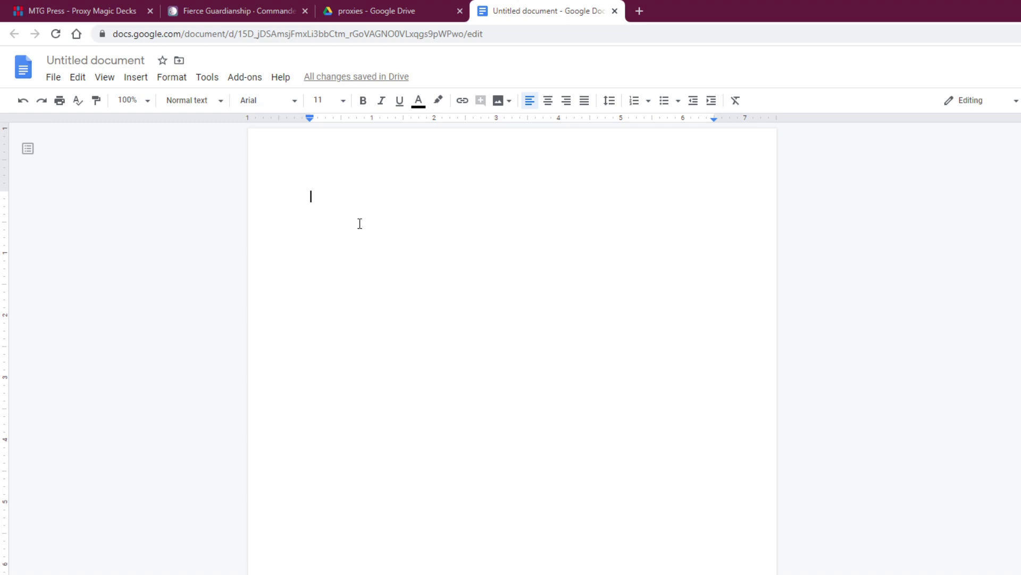
key("alt+Tab")
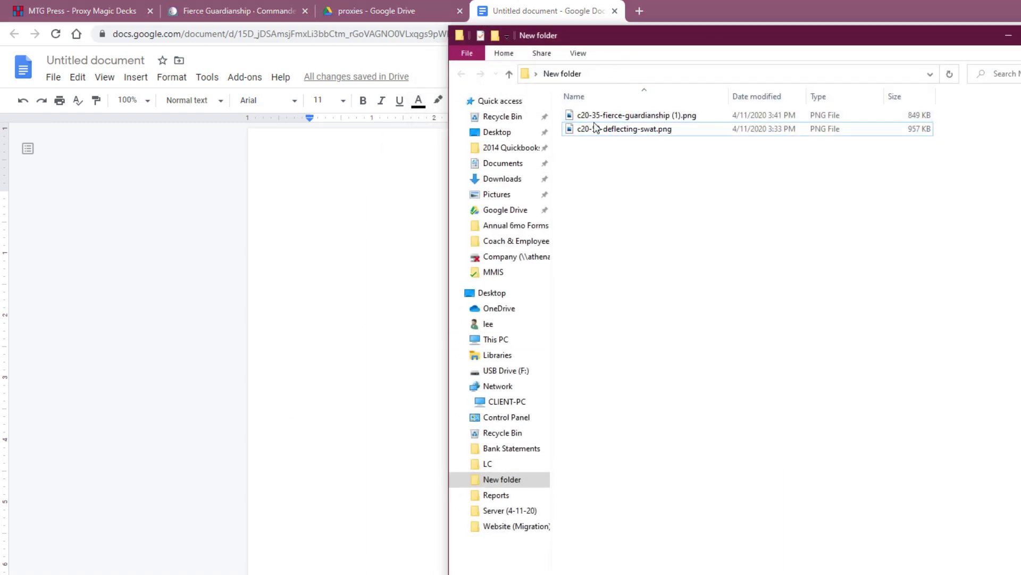
Drag c20-50-deflecting-swat.png from New folder into the document and shrink it to card size
left_click(639, 133)
left_click_drag(659, 139, 355, 266)
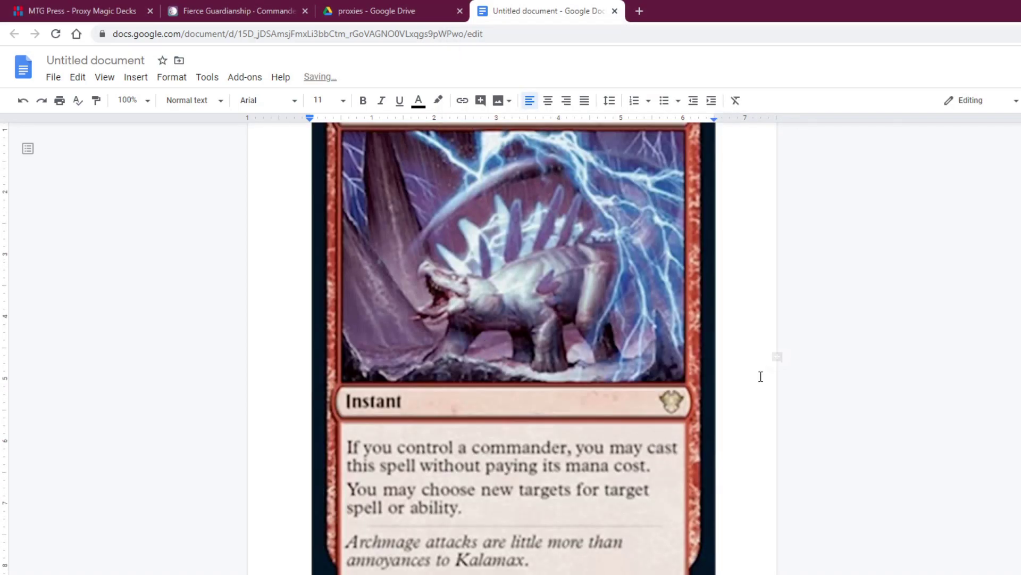
scroll(759, 376, "up", 2)
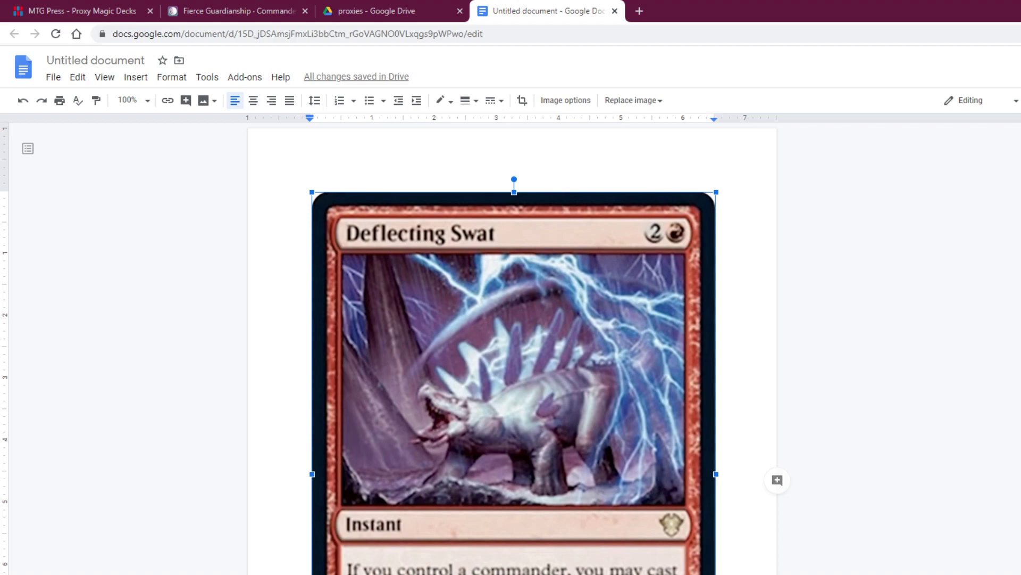
key("ctrl+z")
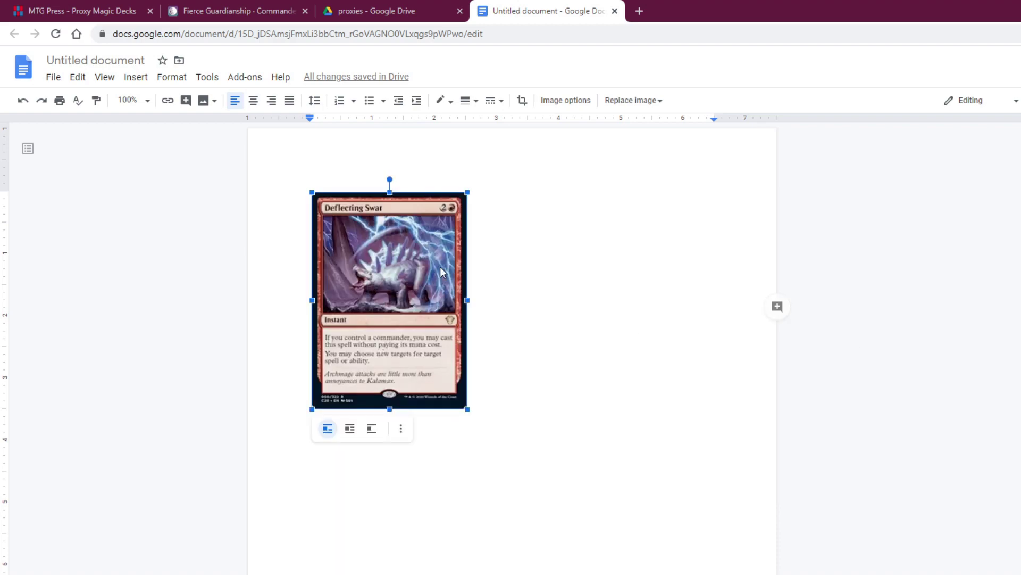
Paste two more Deflecting Swat cards beside the first, giving three copies on the page
left_click(522, 327)
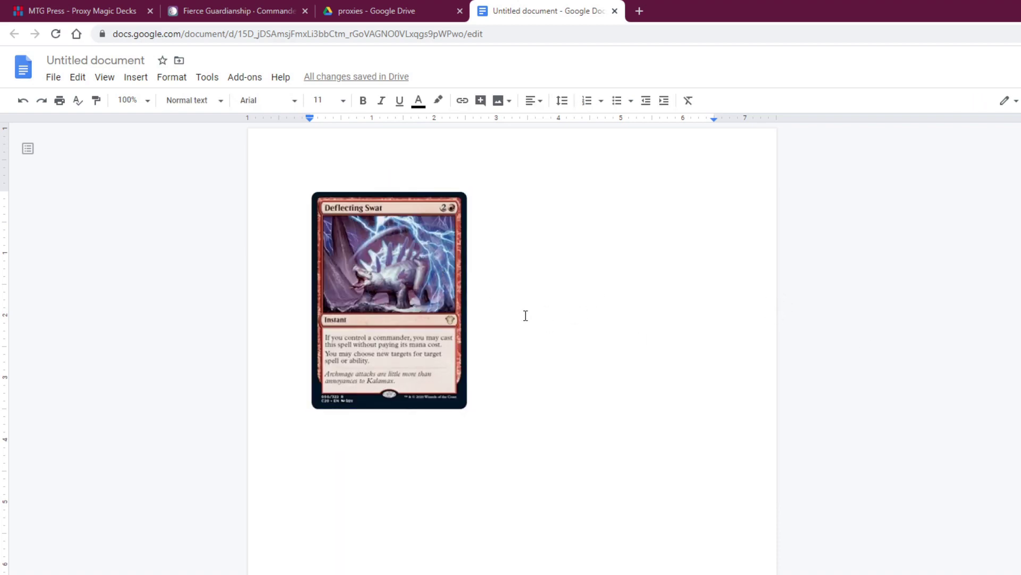
left_click(465, 403)
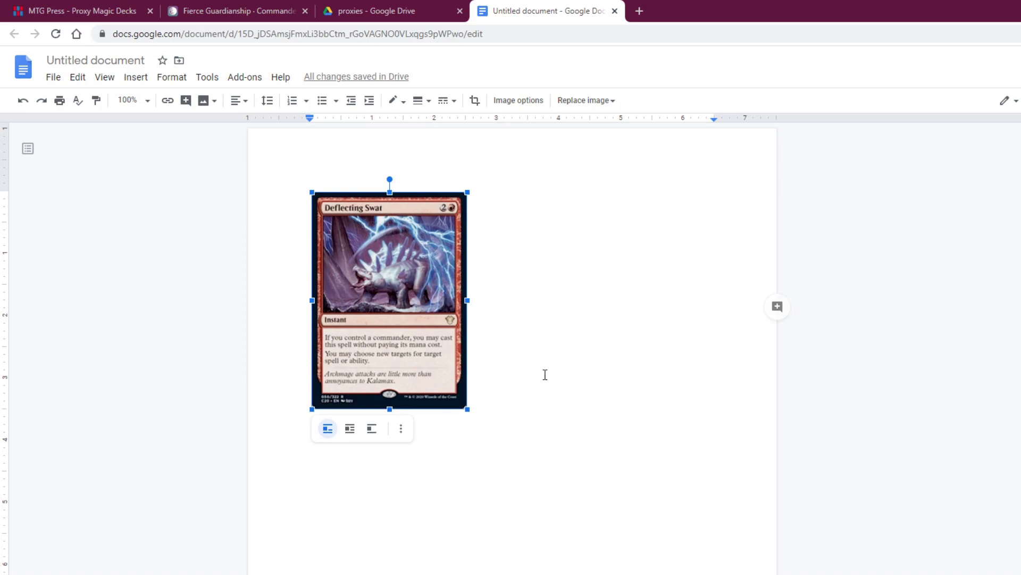
left_click(497, 323)
key("ctrl+v")
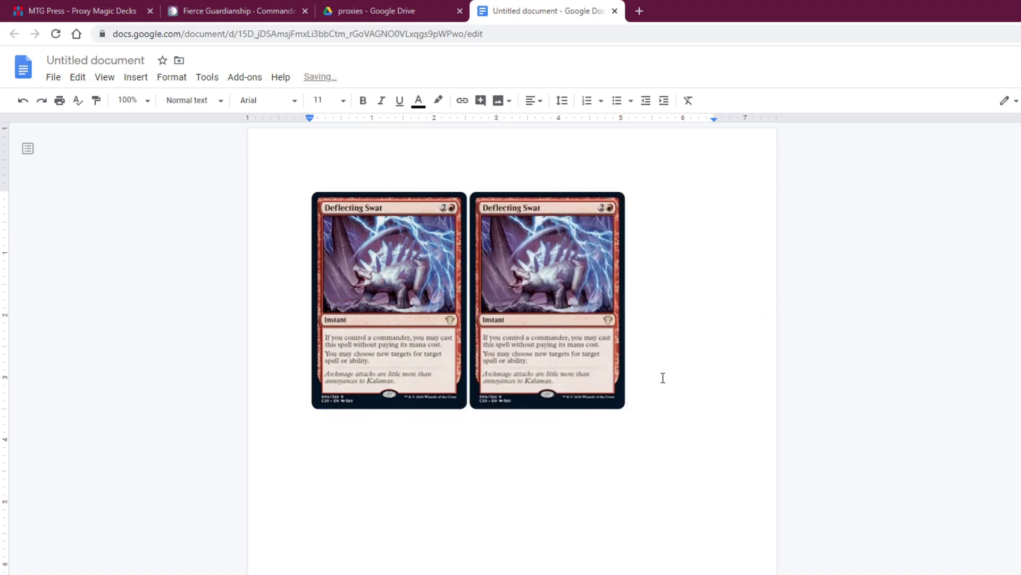
key("ctrl+v")
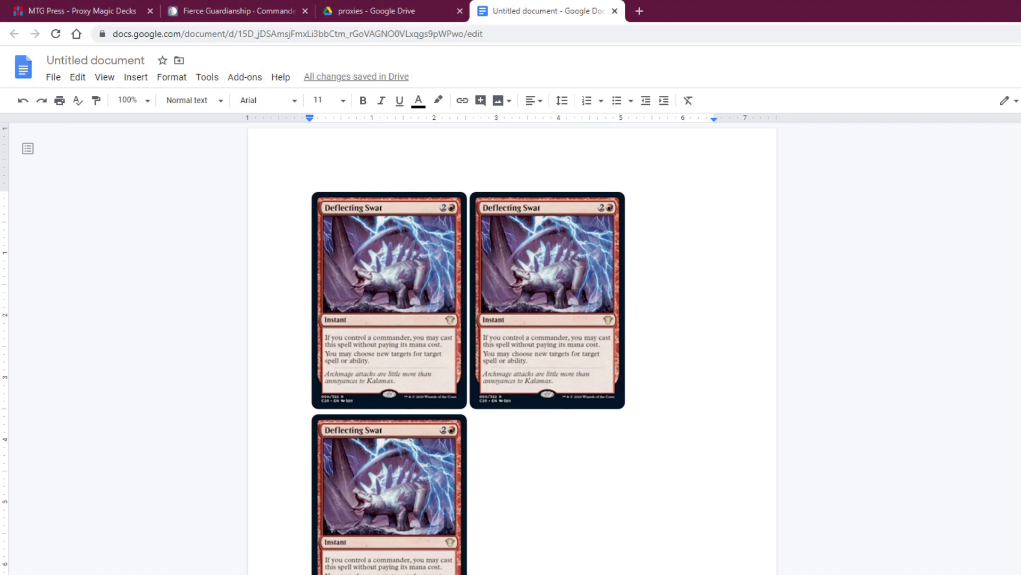
key("alt+Tab")
Drag the Fierce Guardianship PNG from New folder into the document and size it as a card
left_click(641, 116)
left_click_drag(653, 123, 287, 292)
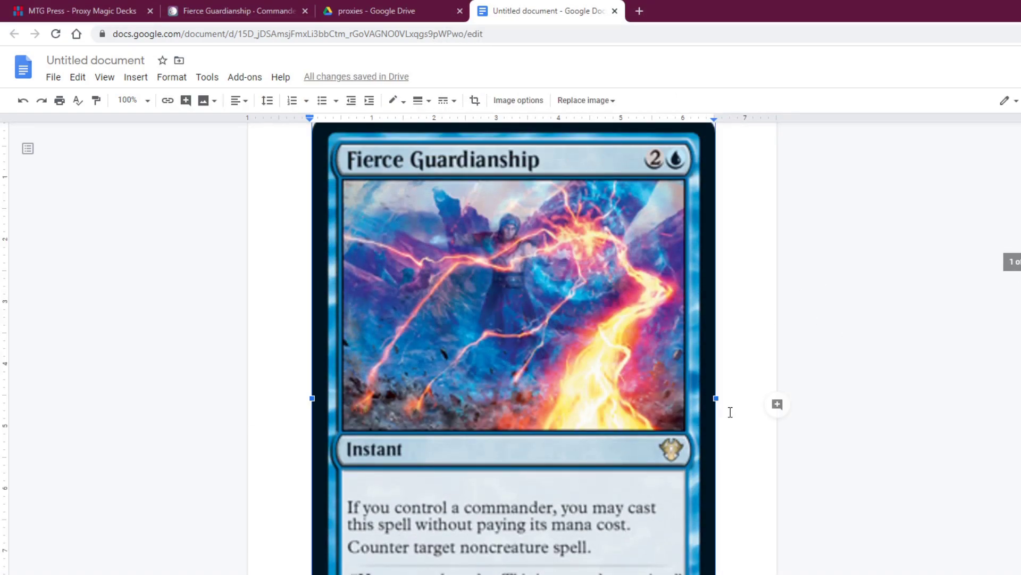
scroll(729, 410, "down", 5)
scroll(729, 412, "up", 7)
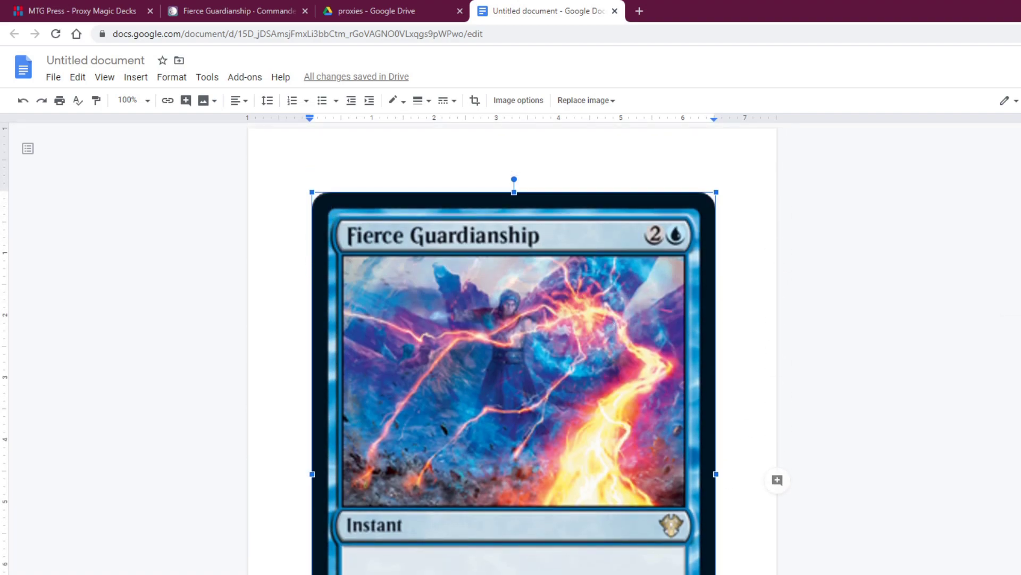
key("ctrl+z")
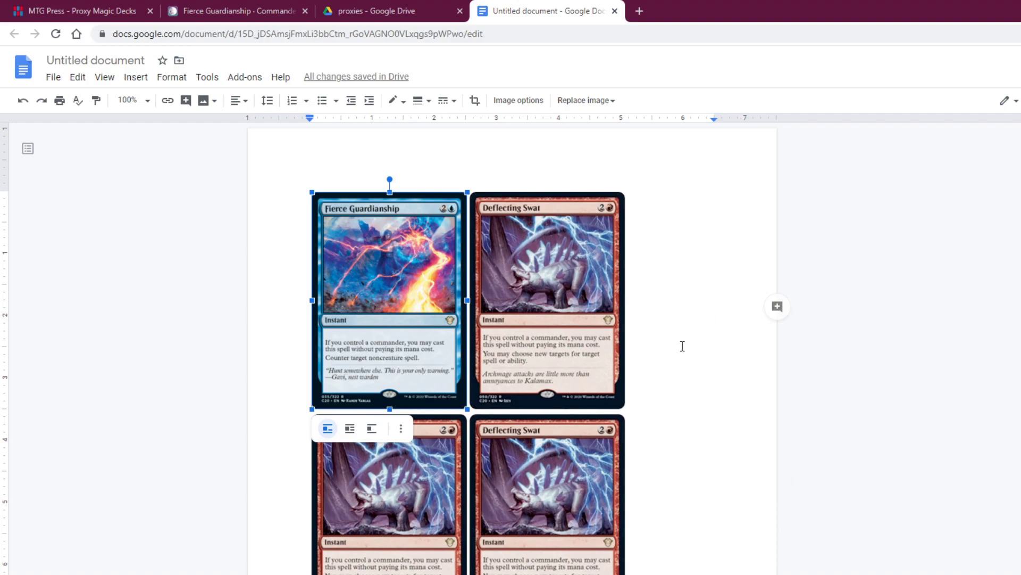
Copy the Fierce Guardianship card and paste extra copies right after it, ahead of the Deflecting Swat cards
left_click(529, 377)
left_click(467, 339)
key("Delete")
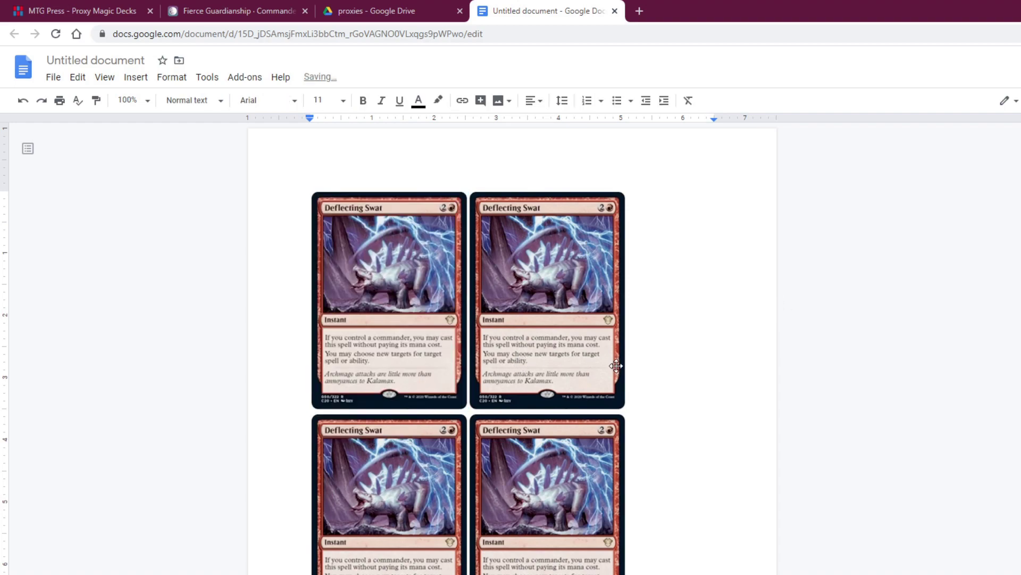
key("ctrl+z")
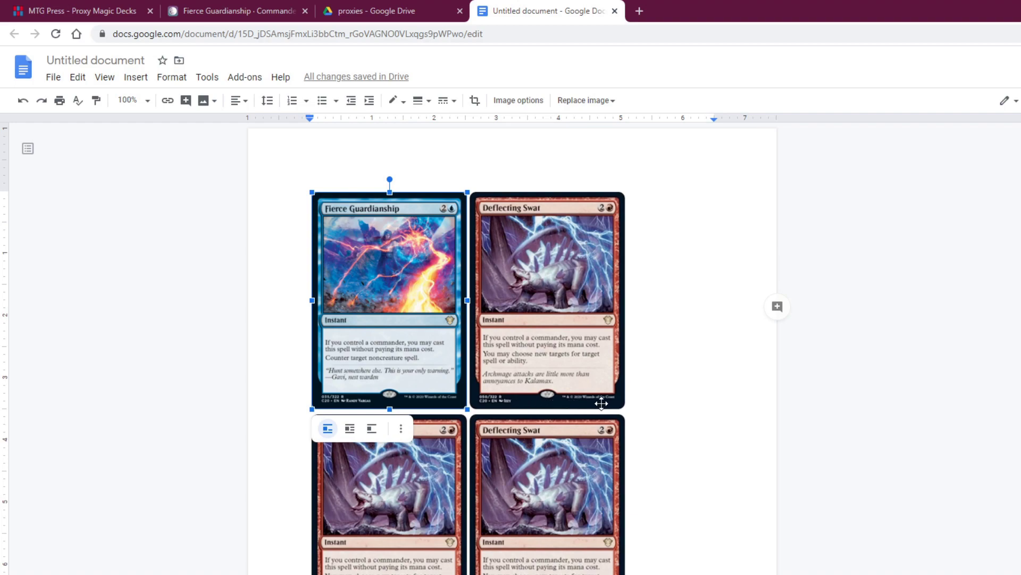
left_click(632, 353)
key("ctrl+v")
key("ctrl+v")
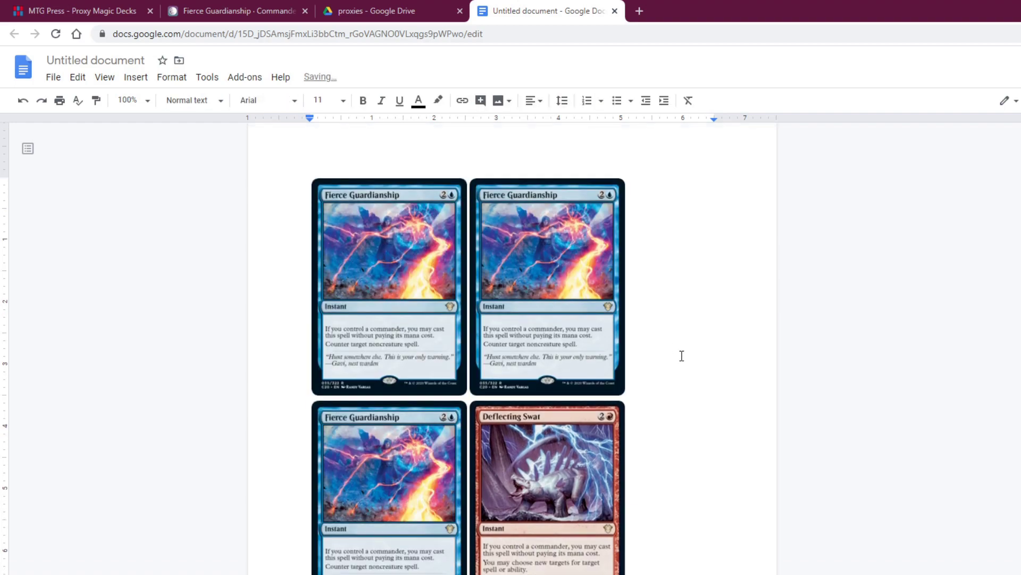
scroll(681, 367, "down", 12)
scroll(685, 366, "up", 15)
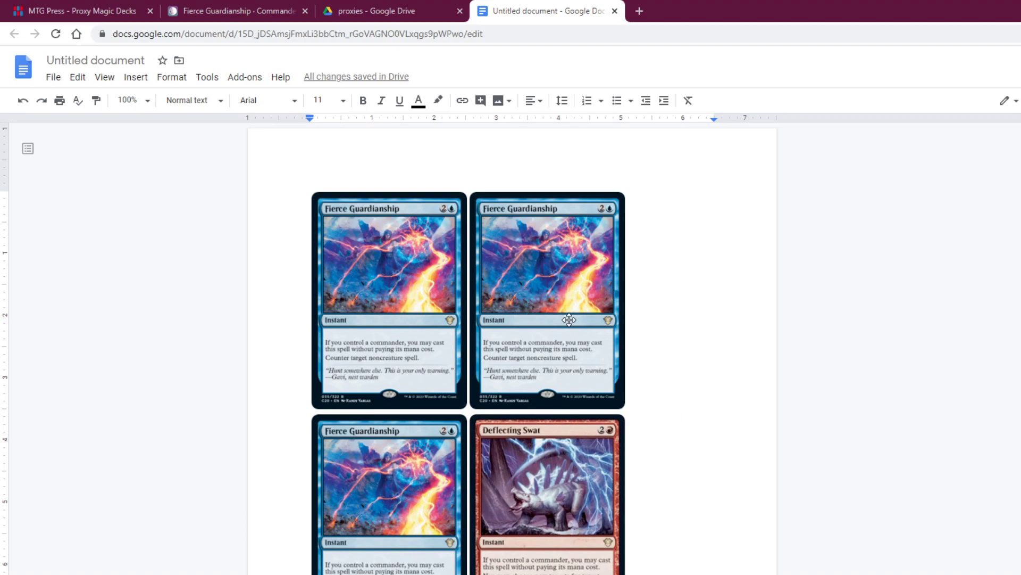
scroll(671, 319, "down", 11)
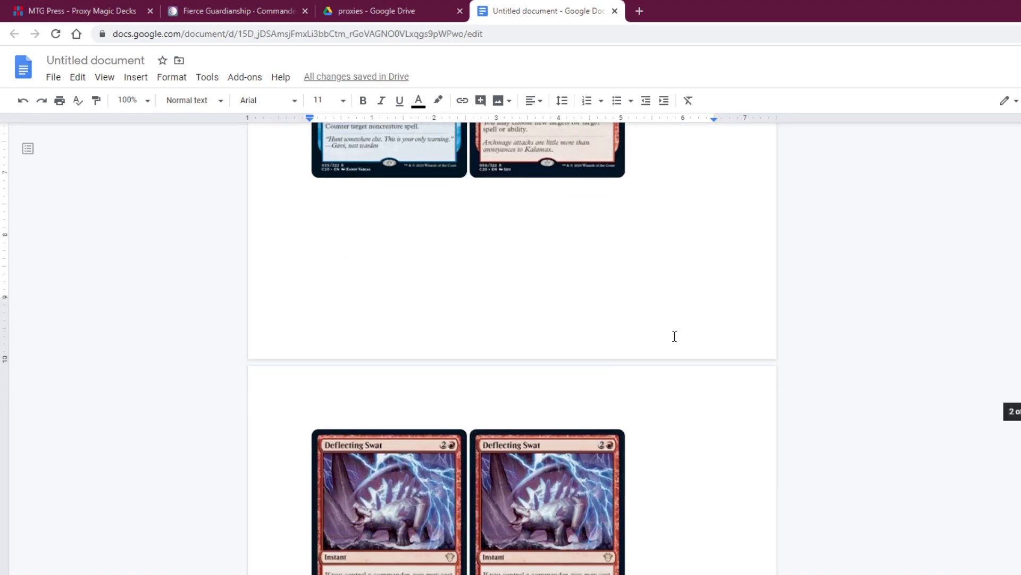
scroll(686, 423, "up", 11)
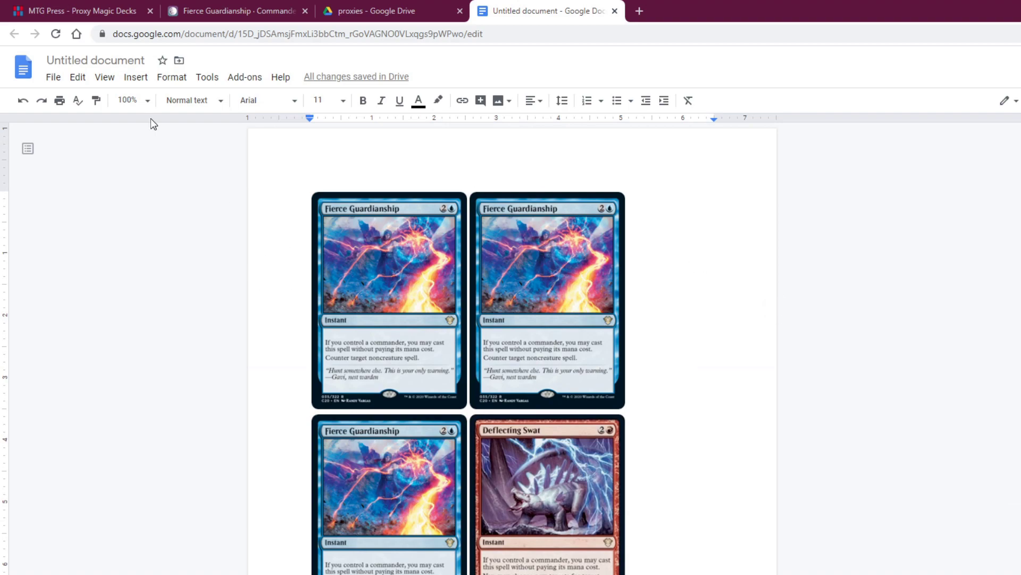
In Page setup, enter .2 for the top, bottom, left and right margins and apply
left_click(56, 79)
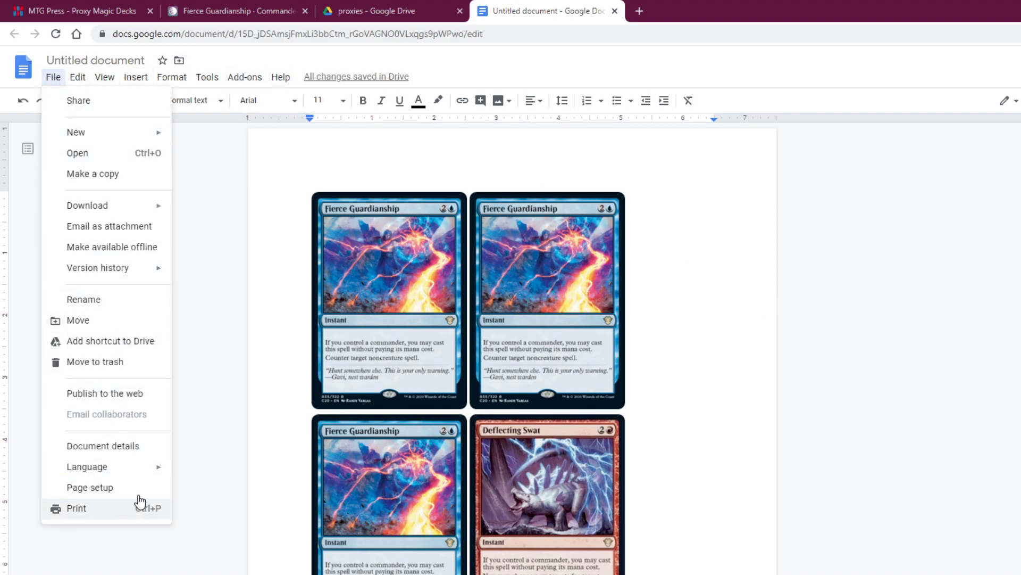
left_click(127, 486)
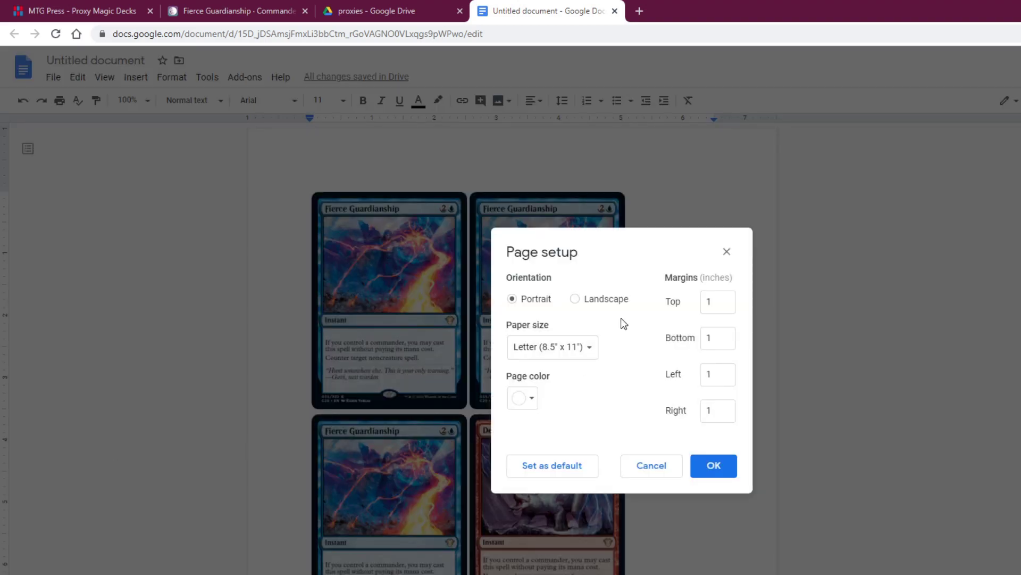
double_click(718, 307)
type(".2")
left_click(713, 338)
type(".2")
left_click(720, 373)
type(".2")
left_click(713, 410)
type(".2")
left_click(713, 466)
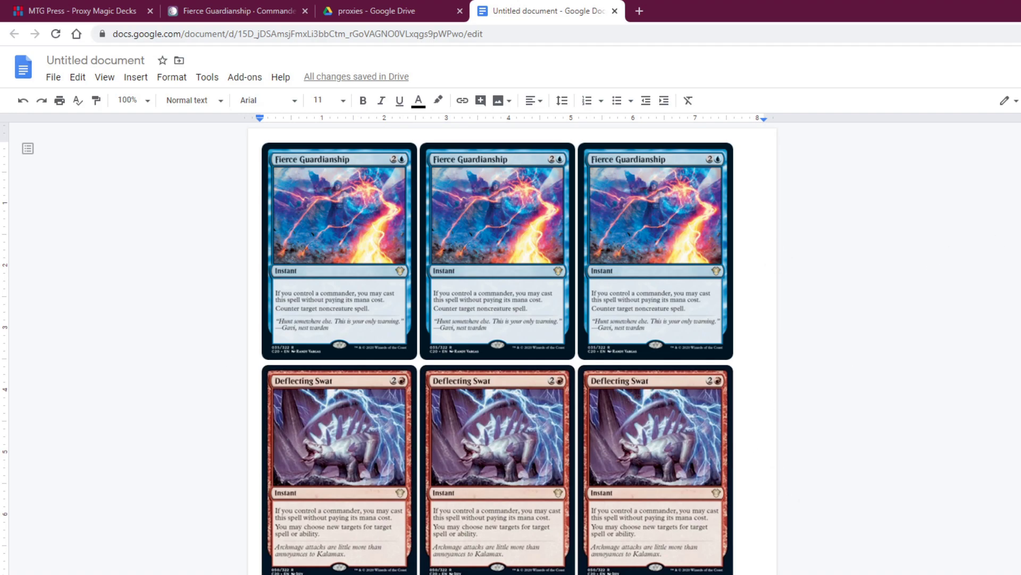
Paste three more Fierce Guardianship images onto page 2, then undo that extra paste
scroll(761, 465, "down", 3)
scroll(486, 304, "up", 3)
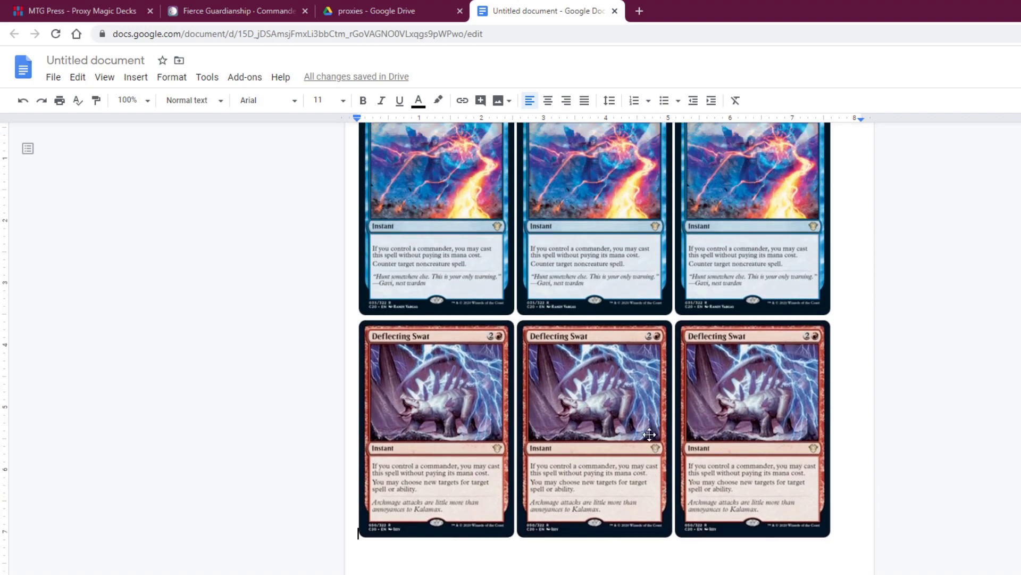
left_click(386, 277)
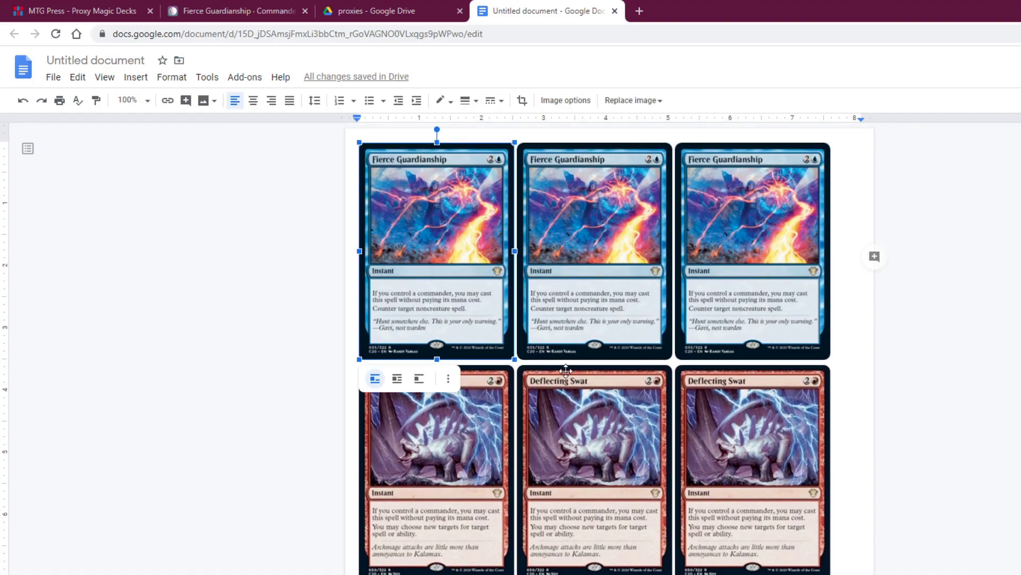
left_click(850, 554)
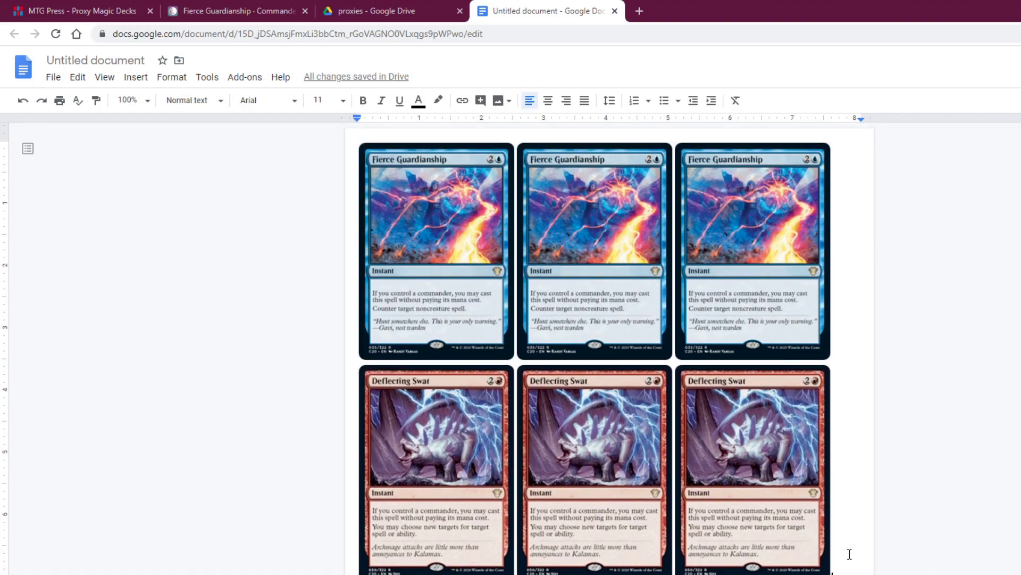
key("ctrl+v")
key("ctrl+v")
key("ctrl+v")
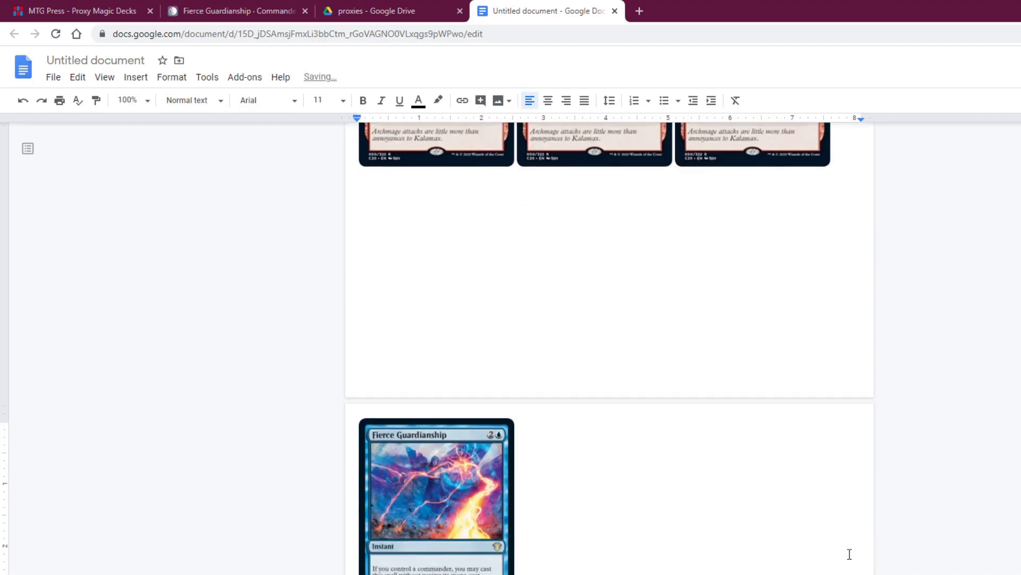
key("ctrl+z")
key("ctrl+z")
key("ctrl+z")
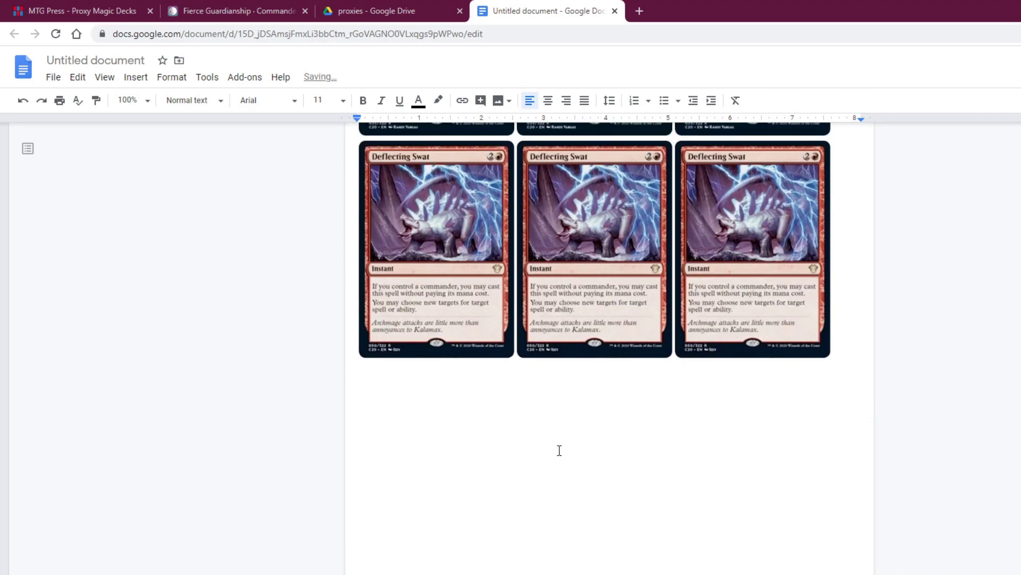
In Page setup, change the top and bottom margins from 0.2 to 0.1 inches
left_click(53, 77)
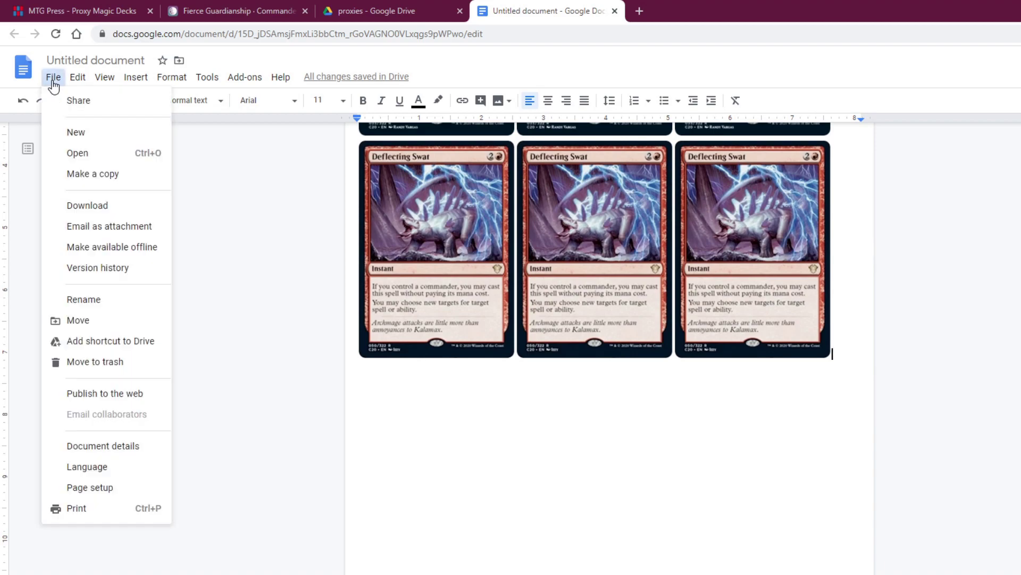
left_click(90, 487)
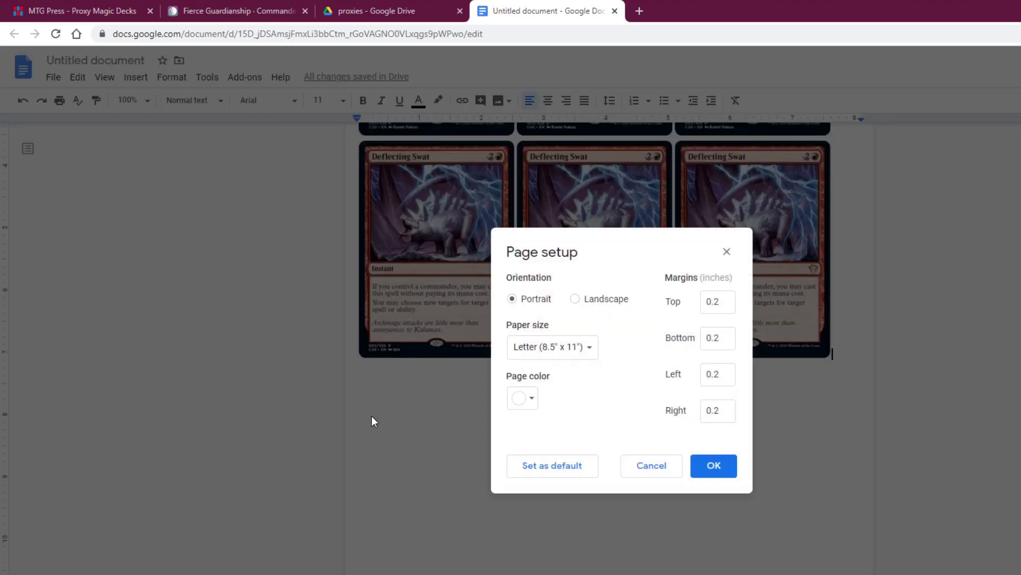
left_click(723, 296)
key("BackSpace")
type("1")
left_click(719, 339)
left_click(713, 464)
scroll(874, 546, "up", 3)
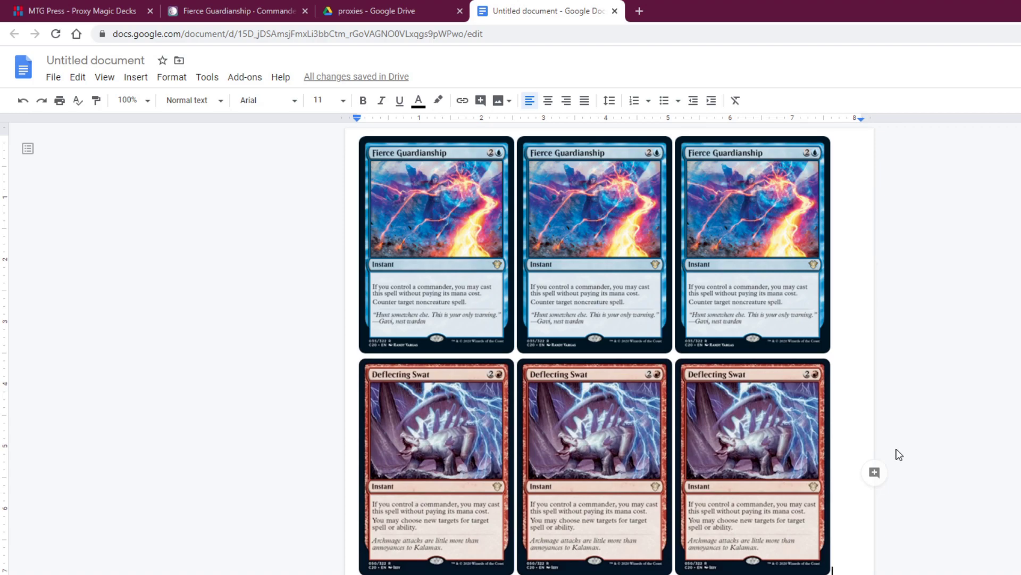
scroll(855, 383, "down", 3)
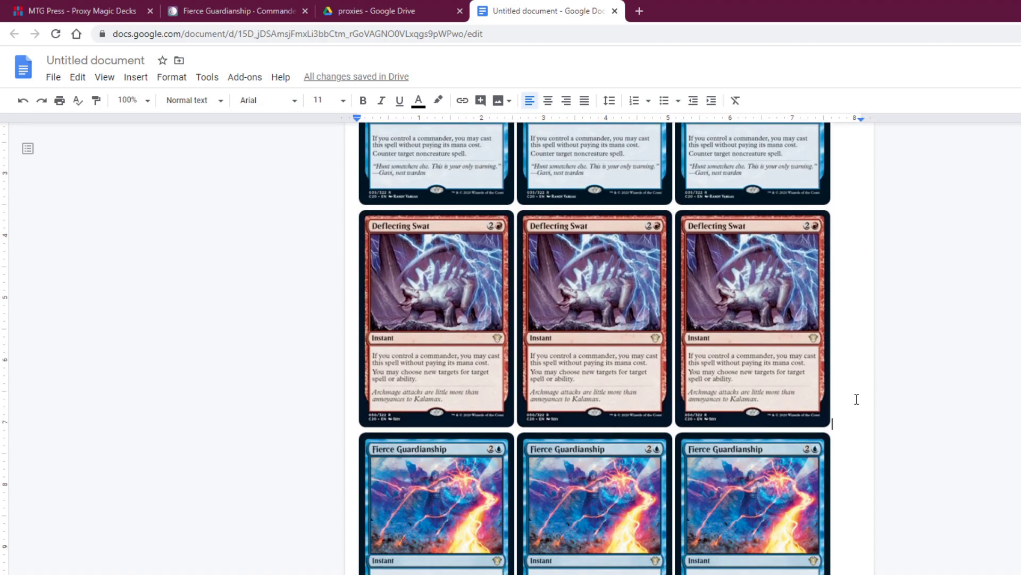
scroll(854, 399, "up", 3)
scroll(853, 399, "down", 2)
scroll(853, 399, "up", 2)
scroll(849, 401, "down", 3)
scroll(680, 362, "up", 3)
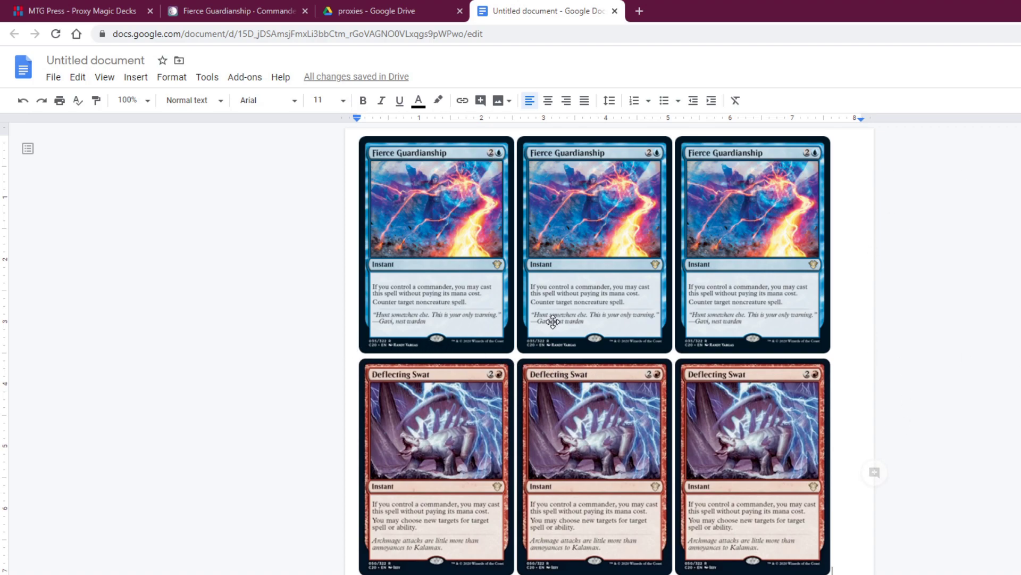
scroll(673, 381, "down", 1)
scroll(673, 380, "down", 2)
scroll(702, 405, "up", 3)
scroll(699, 426, "down", 3)
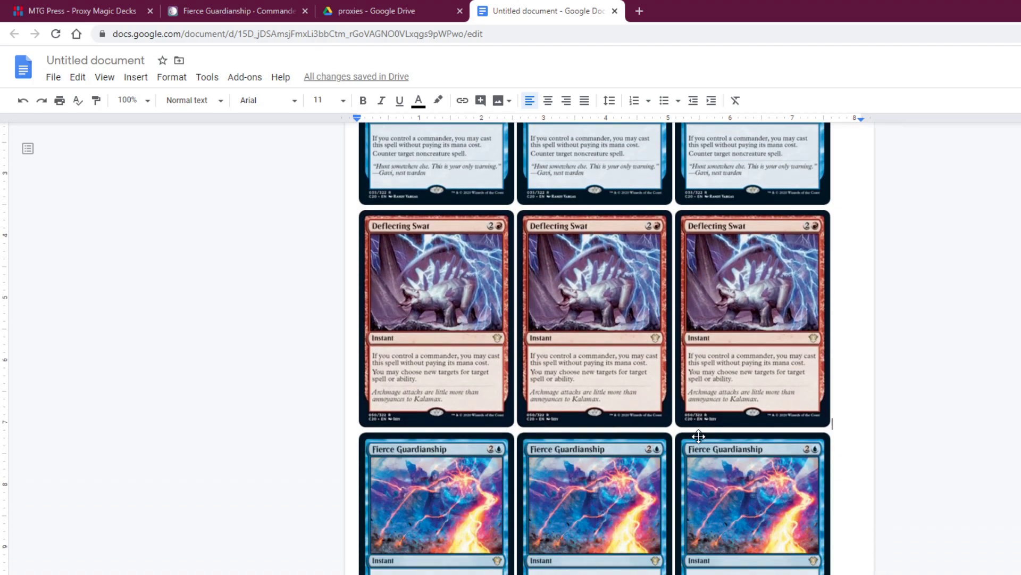
scroll(698, 436, "up", 3)
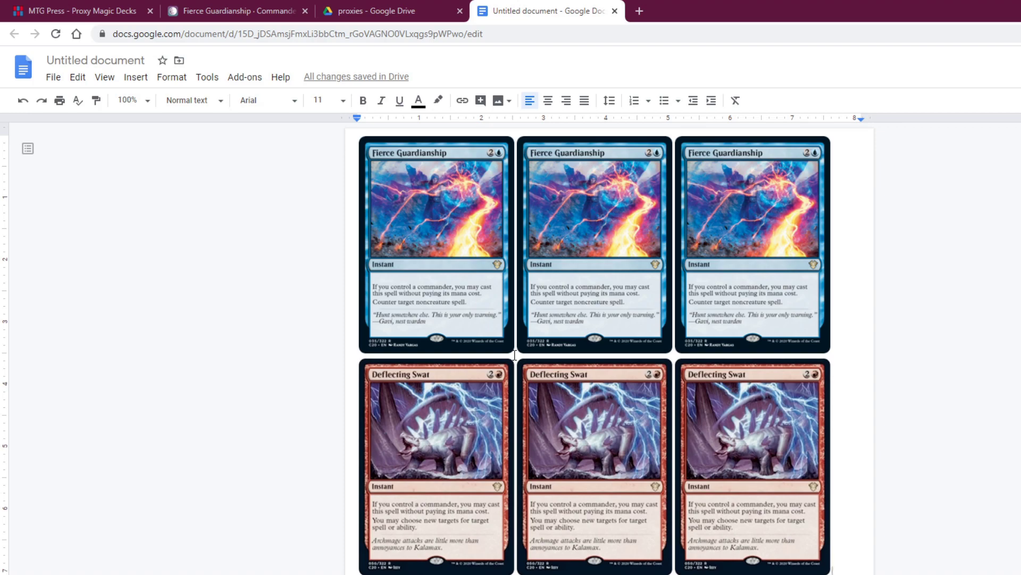
scroll(543, 360, "down", 3)
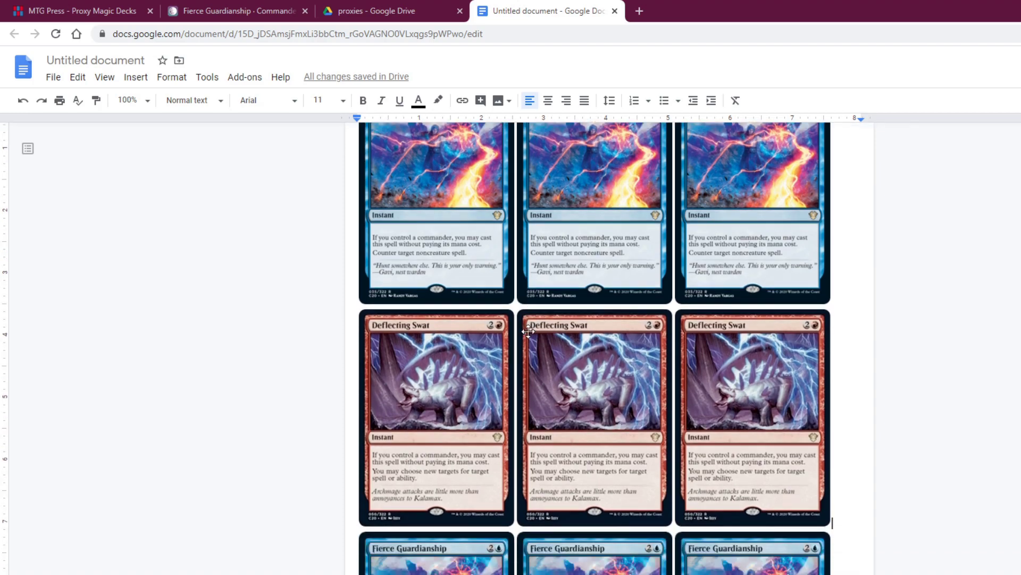
scroll(548, 421, "up", 3)
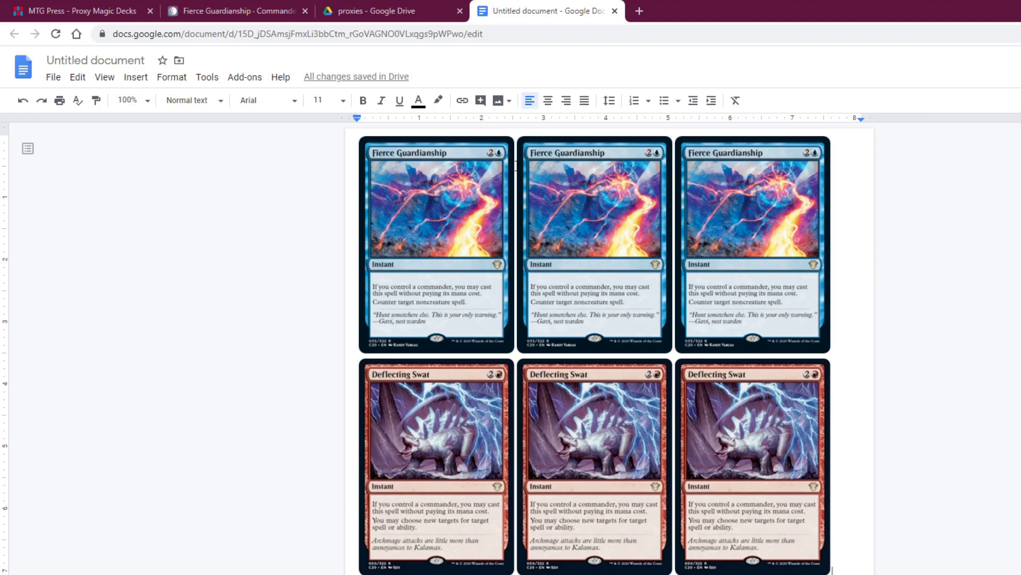
scroll(659, 333, "down", 3)
scroll(745, 394, "up", 2)
scroll(748, 390, "up", 1)
scroll(748, 383, "down", 3)
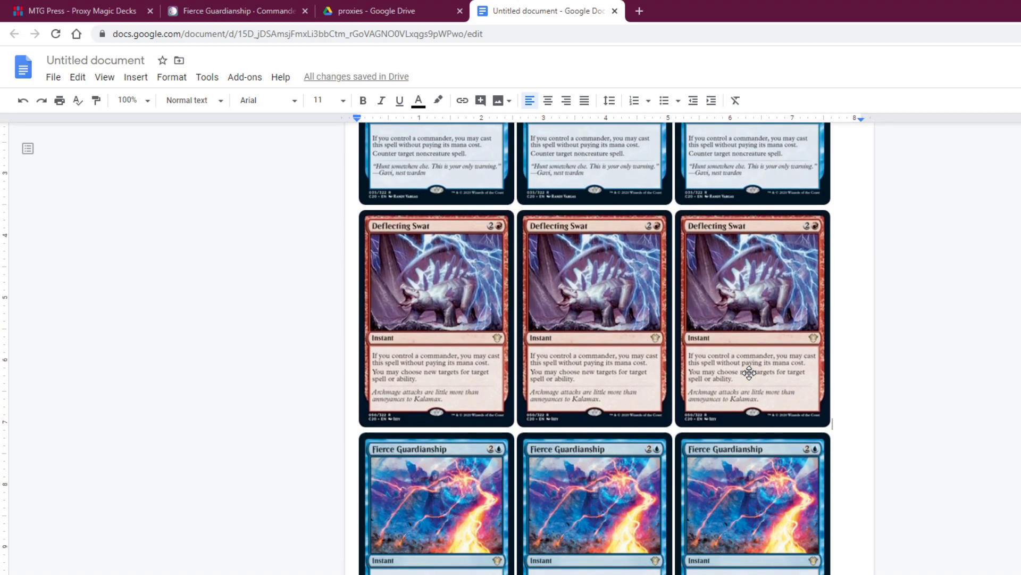
scroll(761, 266, "up", 3)
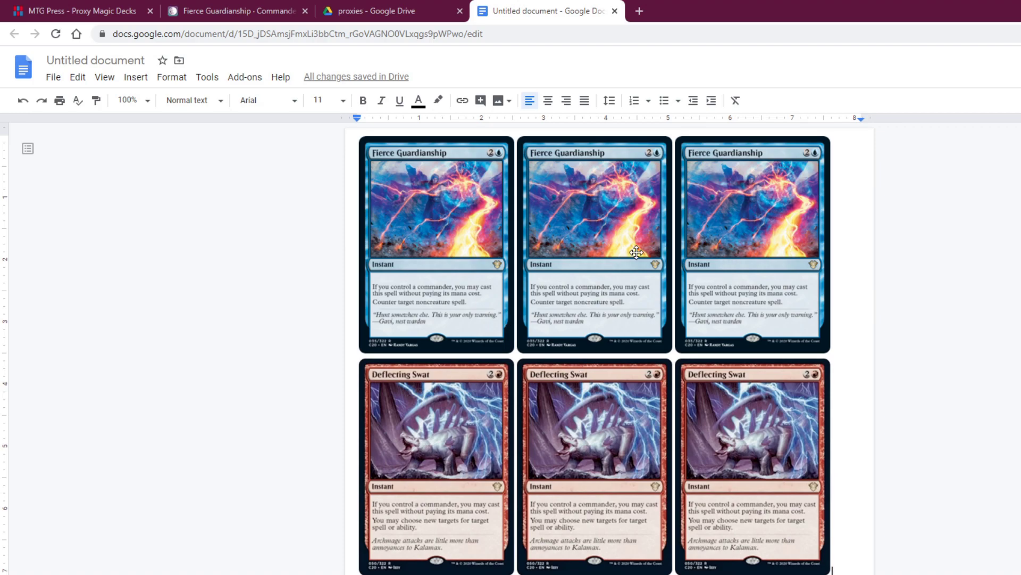
scroll(806, 425, "down", 3)
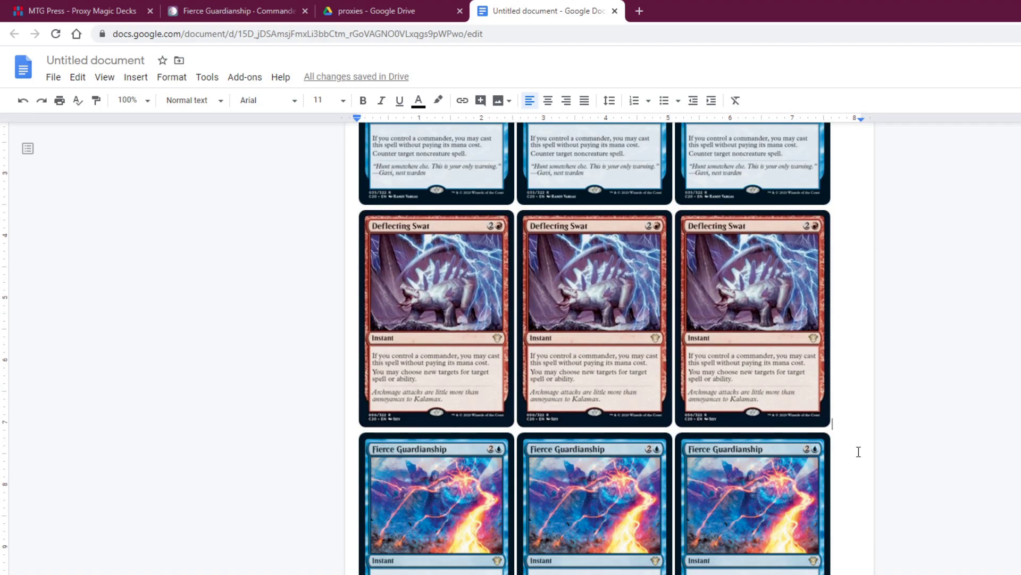
scroll(805, 436, "up", 3)
Show the SetImageSize add-on sidebar and select the top-right Fierce Guardianship image
left_click(244, 79)
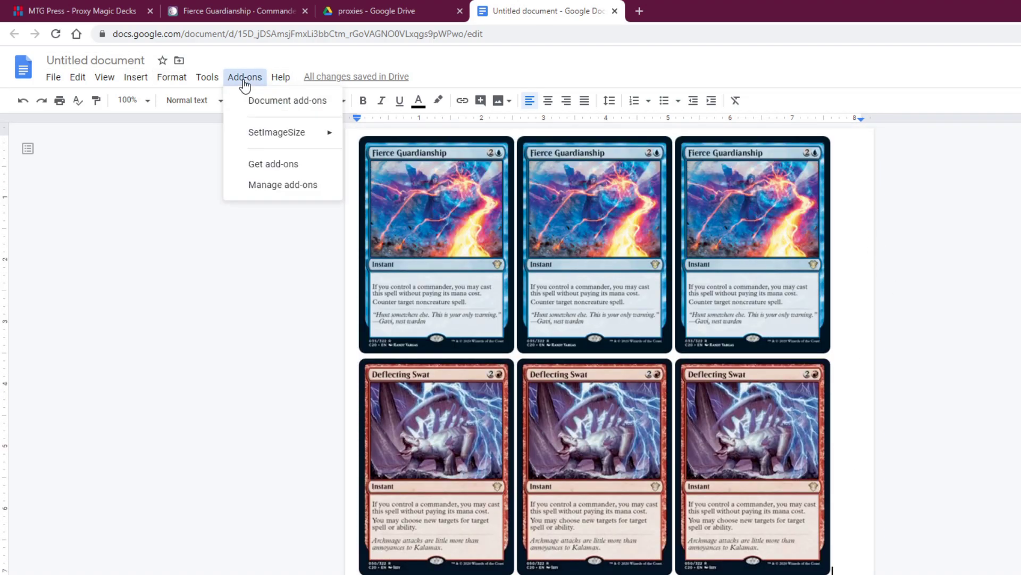
mouse_move(299, 136)
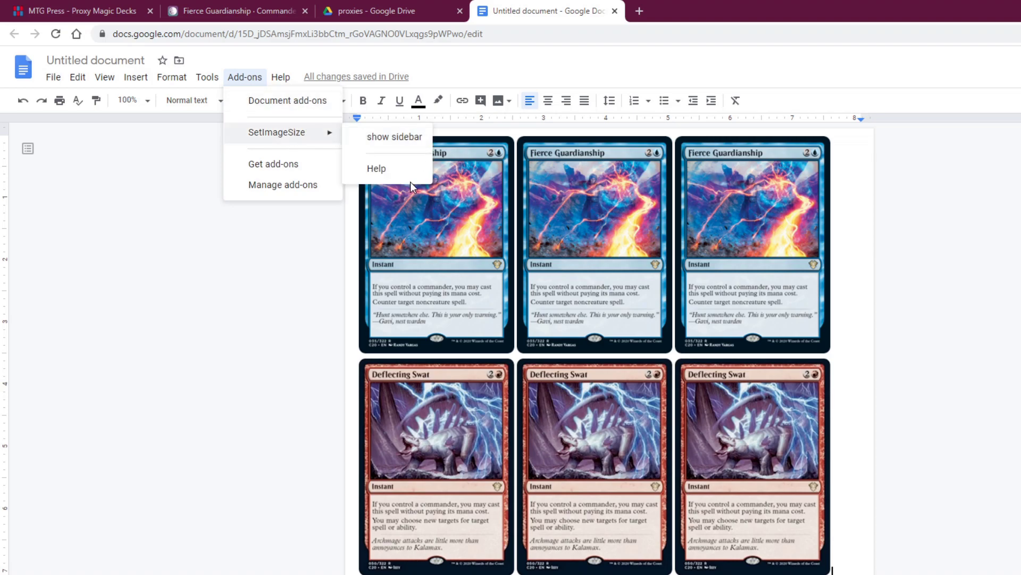
left_click(403, 137)
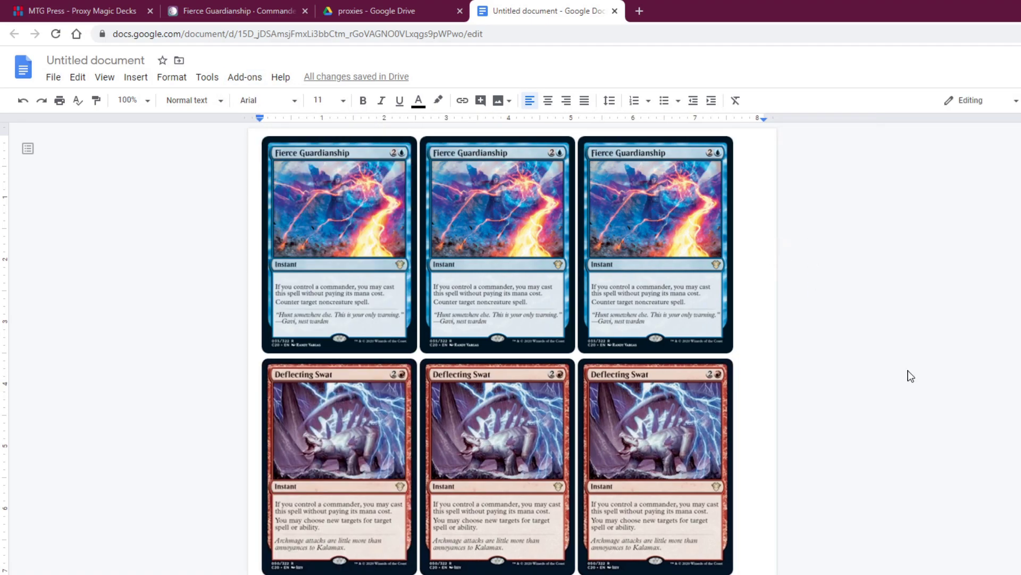
left_click(128, 59)
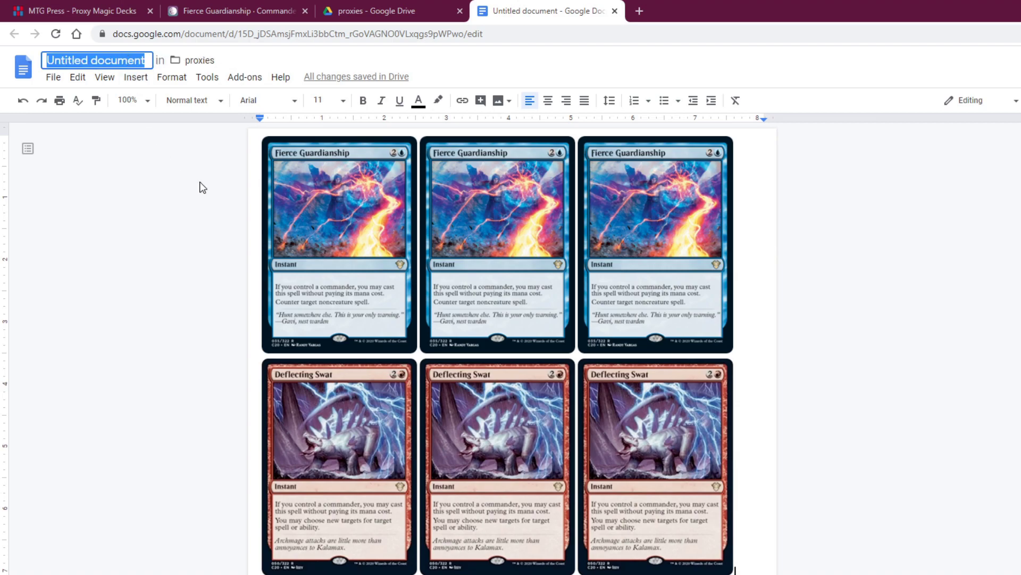
left_click(713, 212)
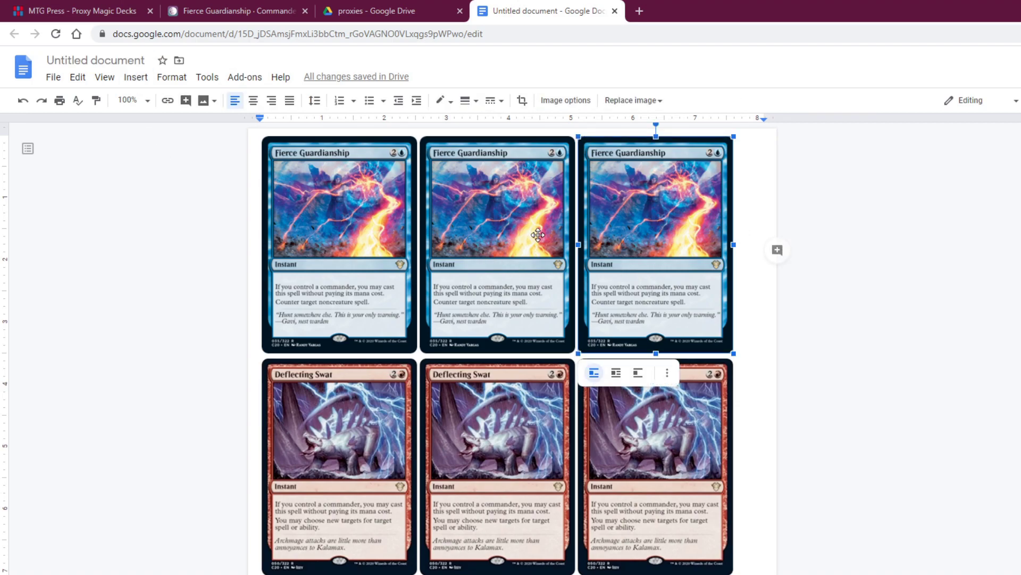
left_click(748, 489)
left_click(621, 256)
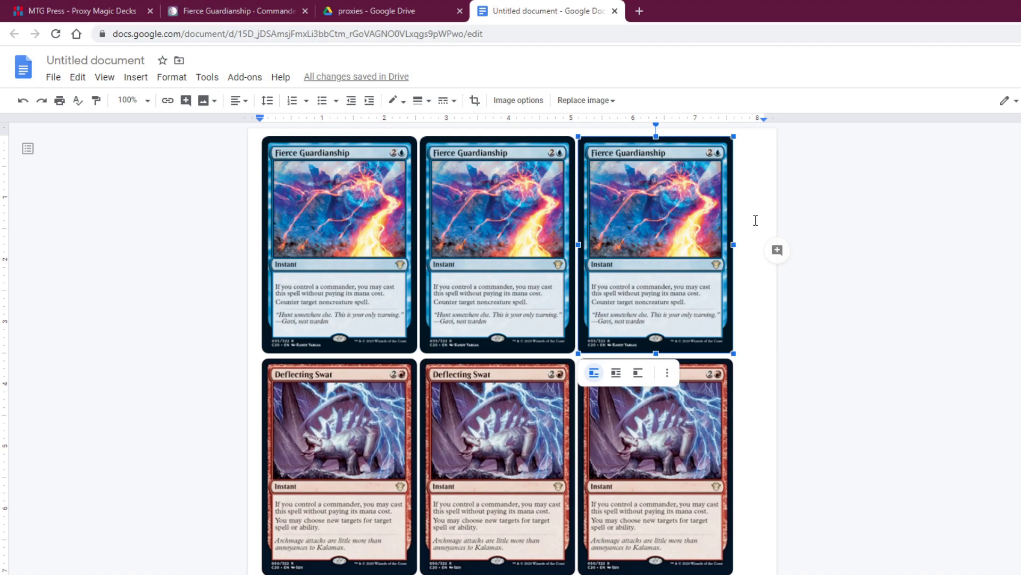
scroll(548, 356, "down", 3)
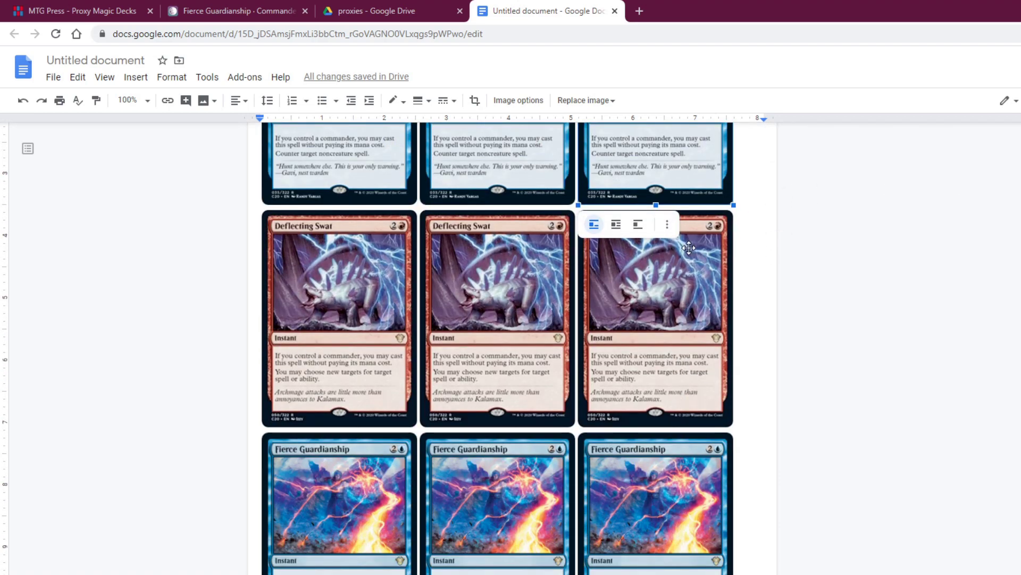
scroll(689, 248, "up", 3)
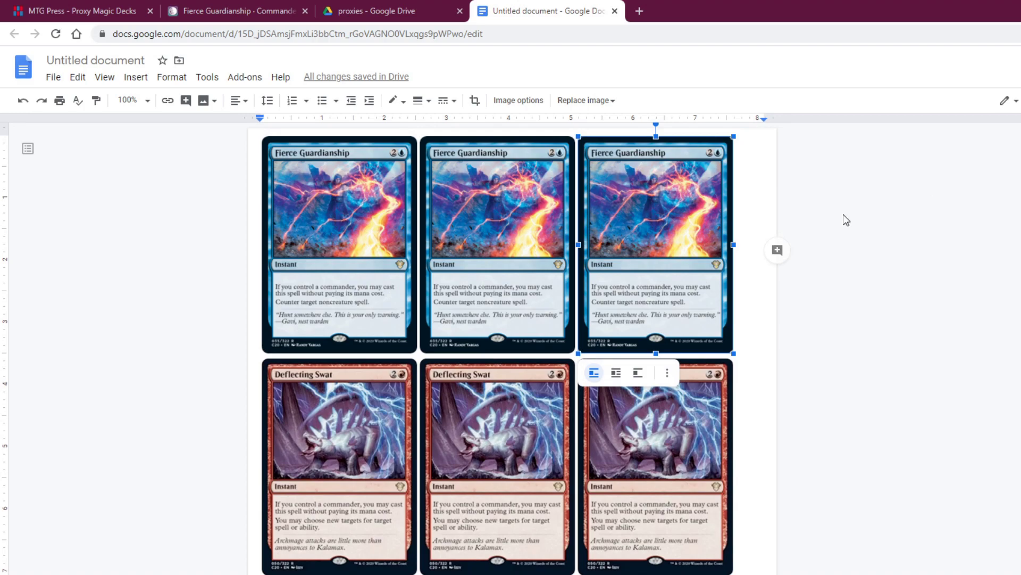
scroll(600, 554, "down", 3)
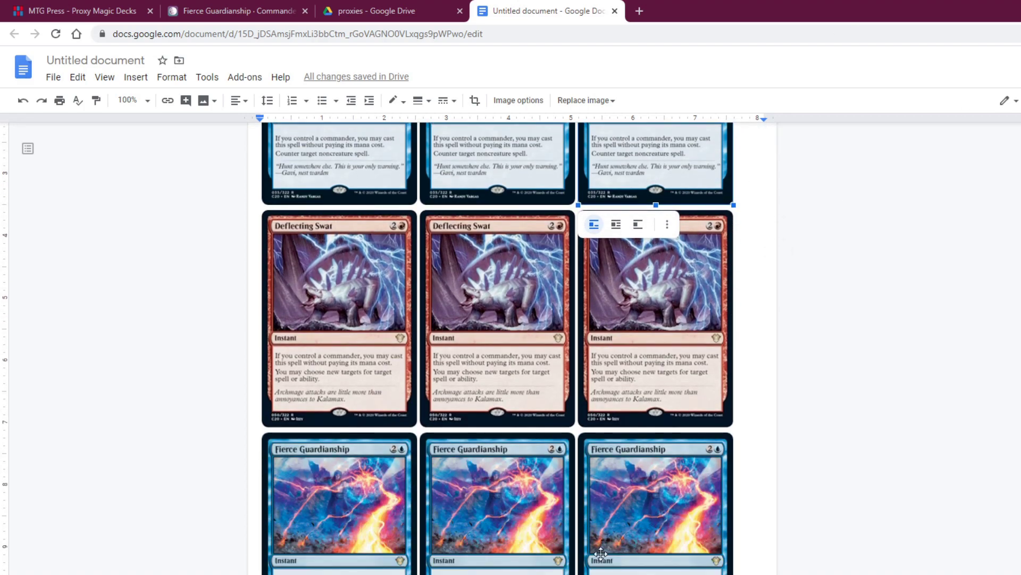
scroll(696, 315, "up", 3)
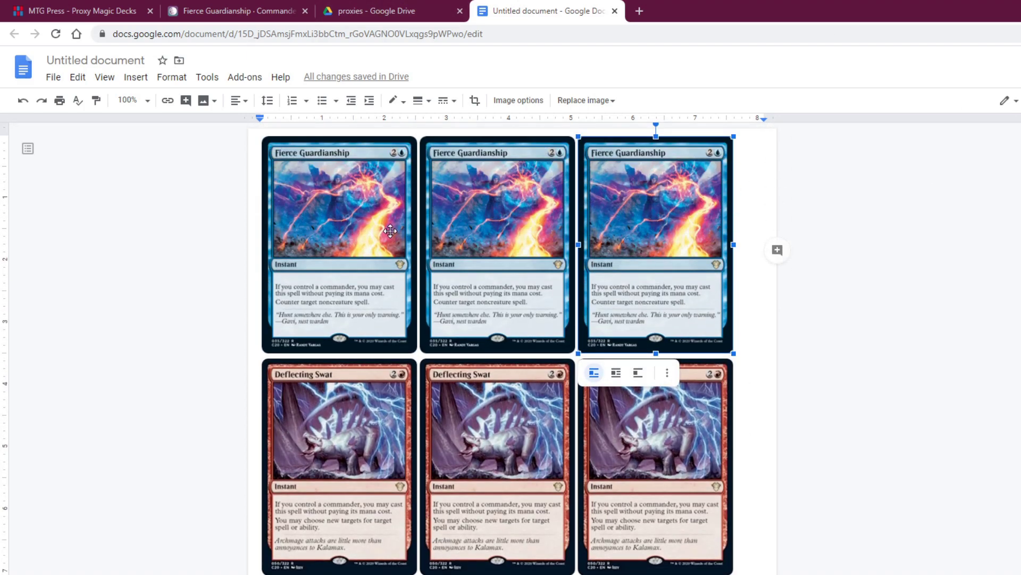